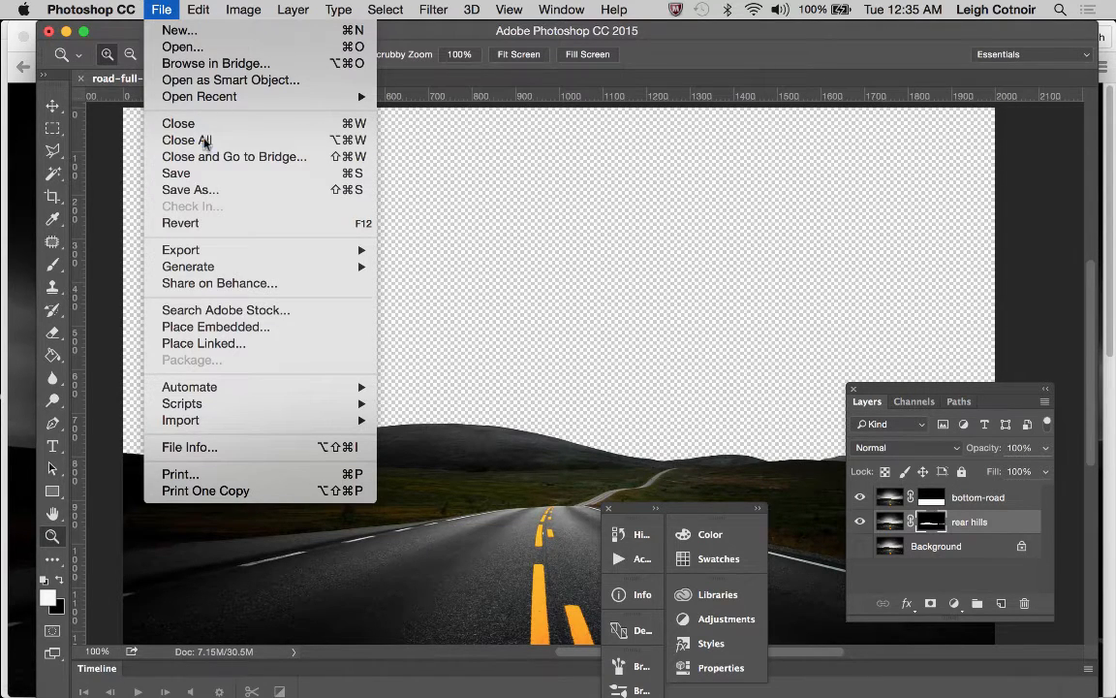
mouse_move(222, 252)
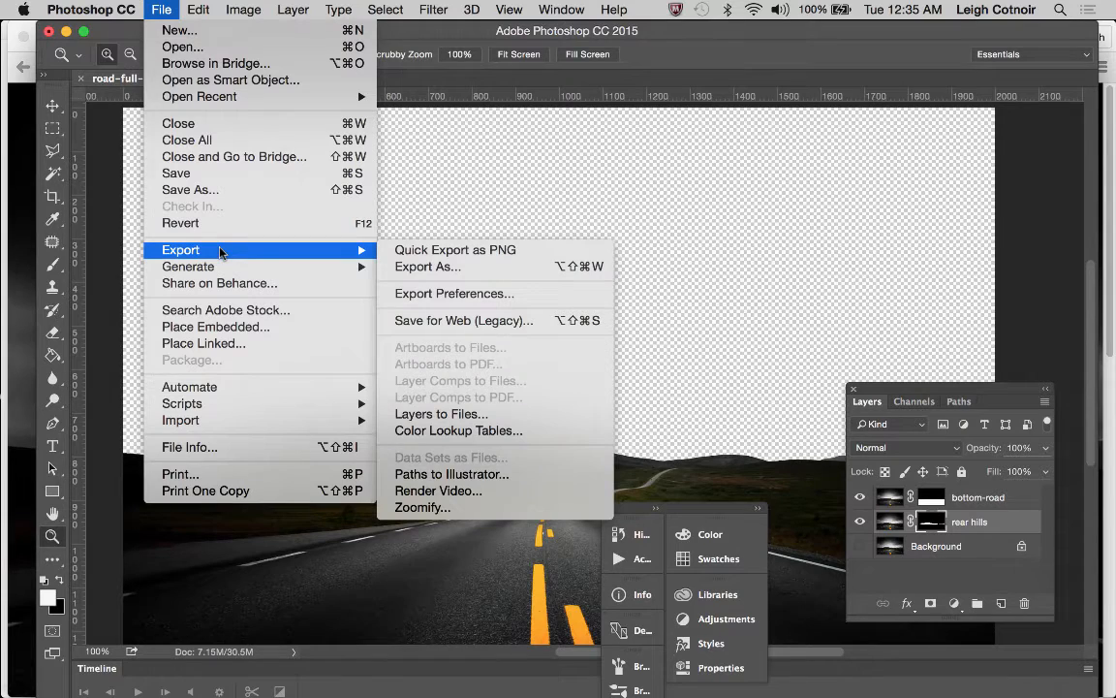
click(418, 267)
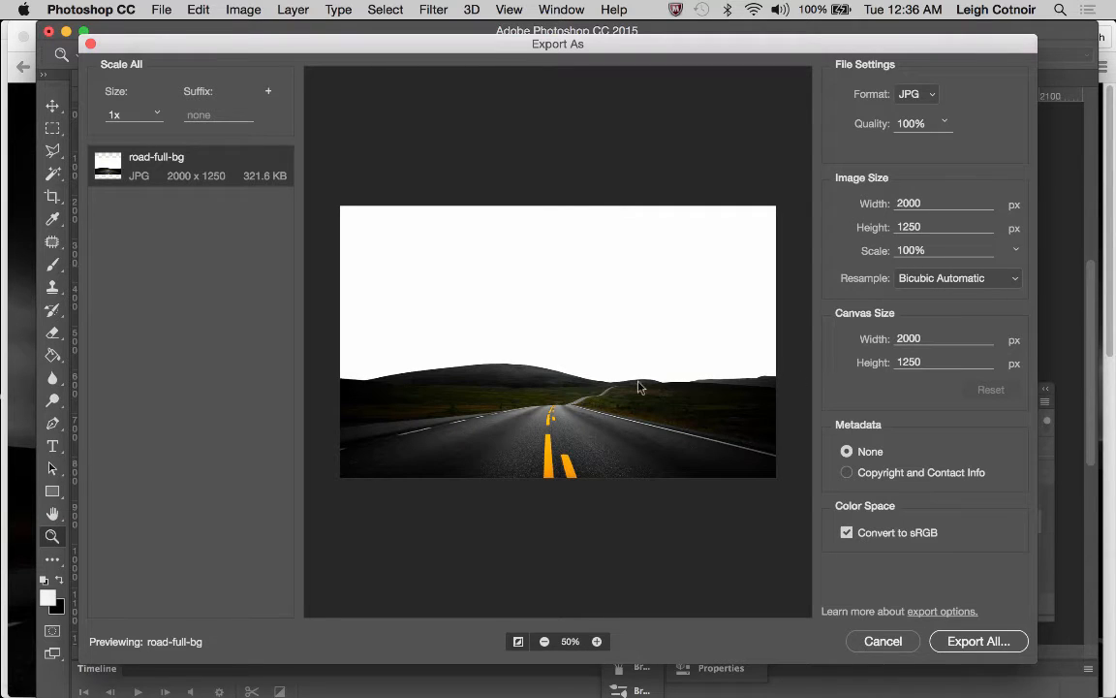
click(916, 94)
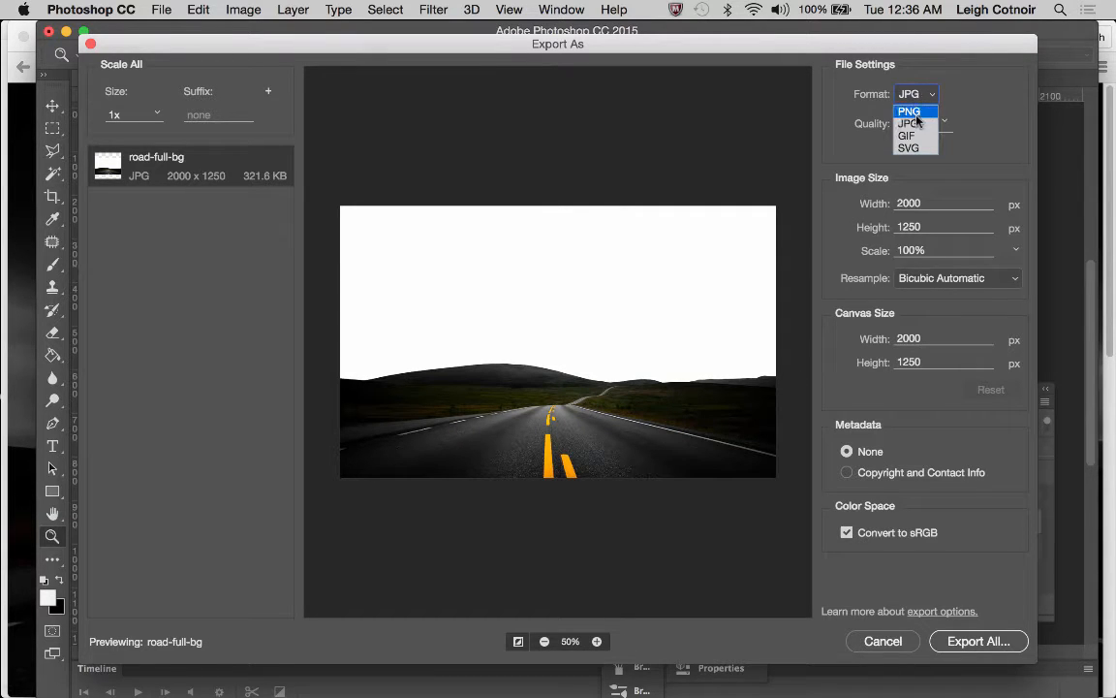
click(911, 111)
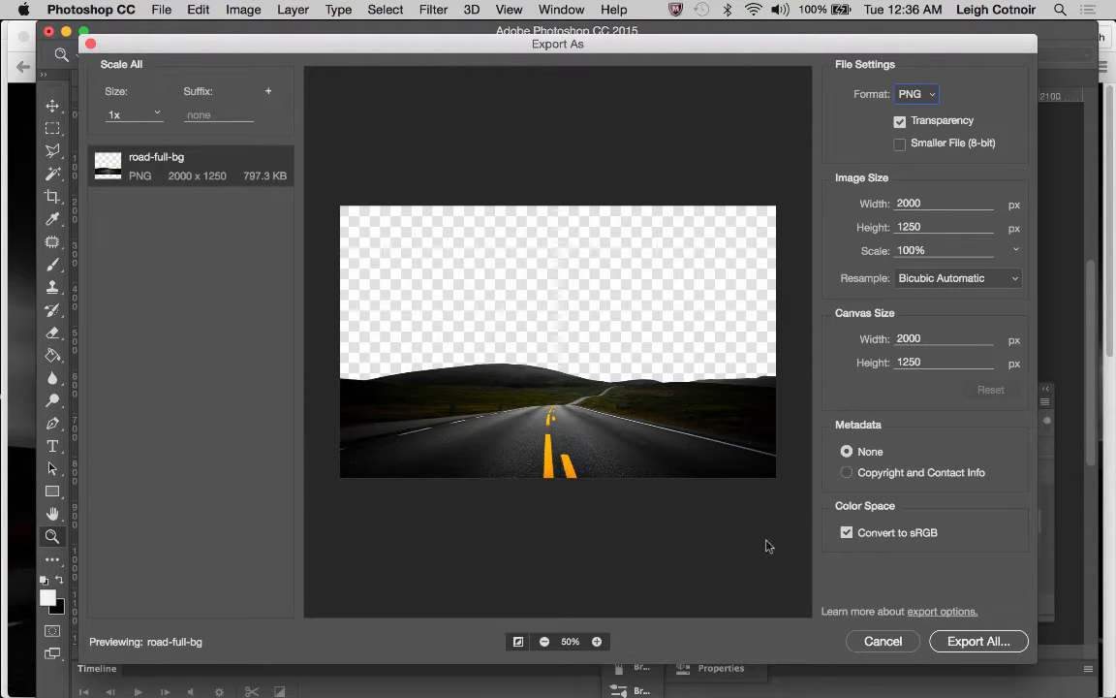
click(893, 642)
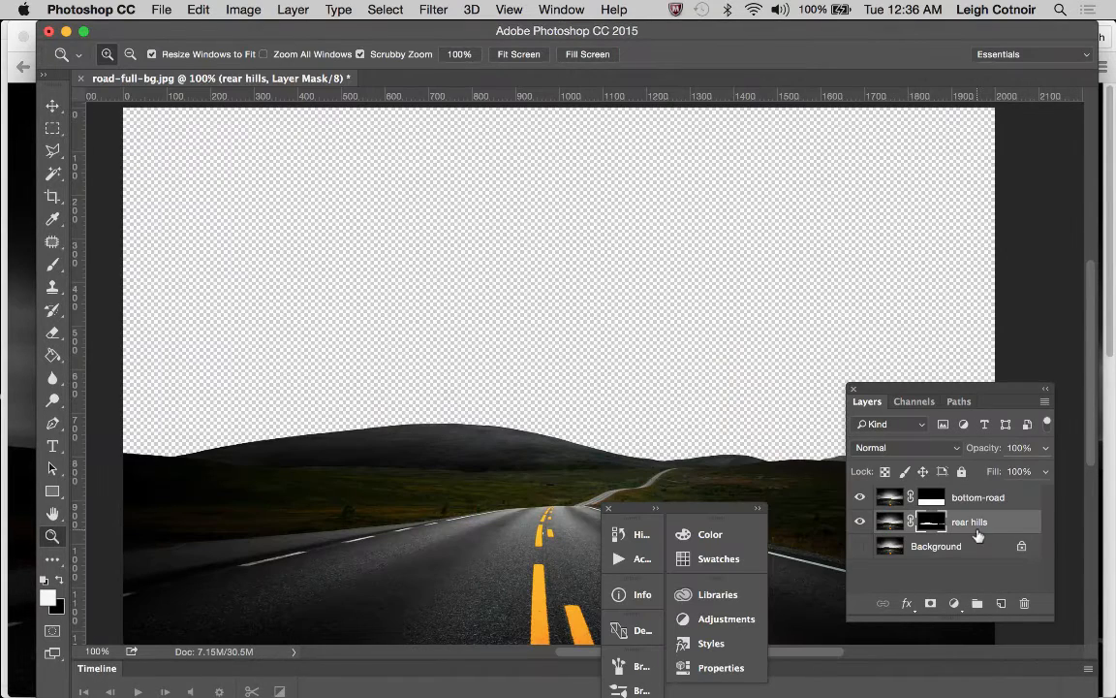
- Hide the bottom-road layer and set up an export of the rear hills as a transparent PNG
click(860, 497)
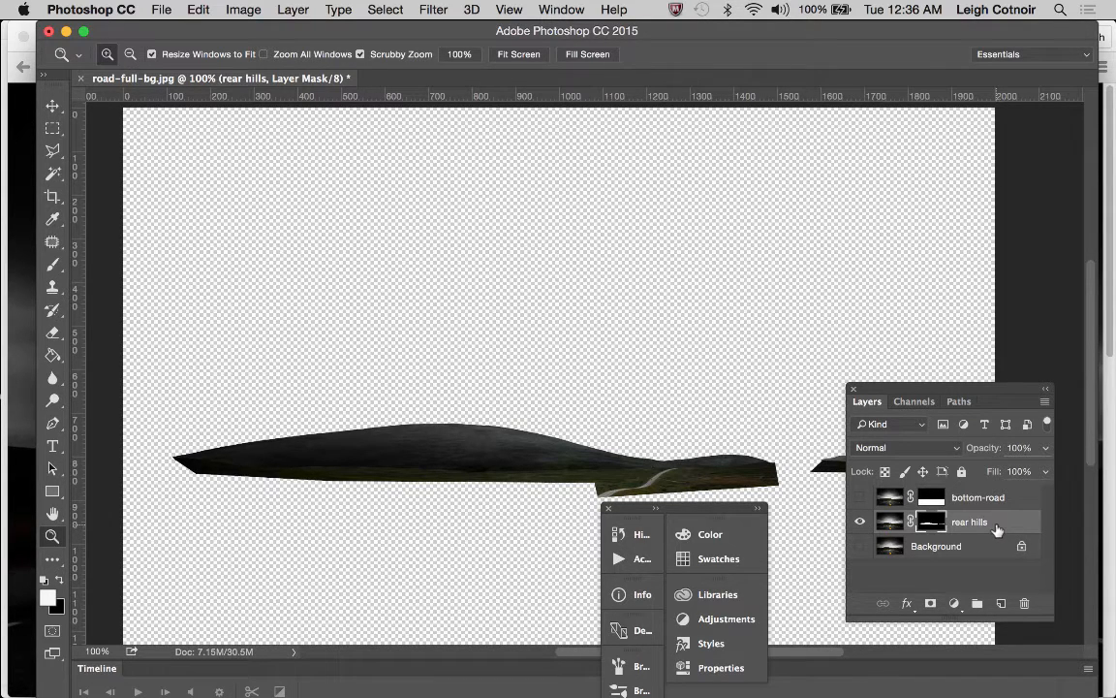
click(155, 10)
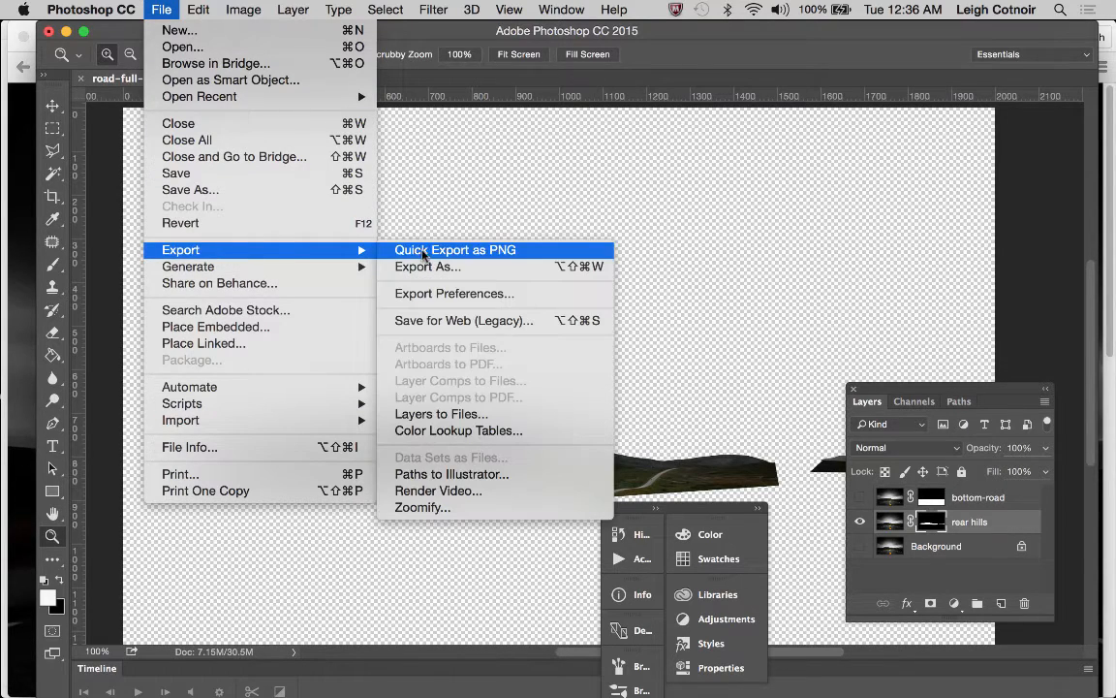
click(431, 267)
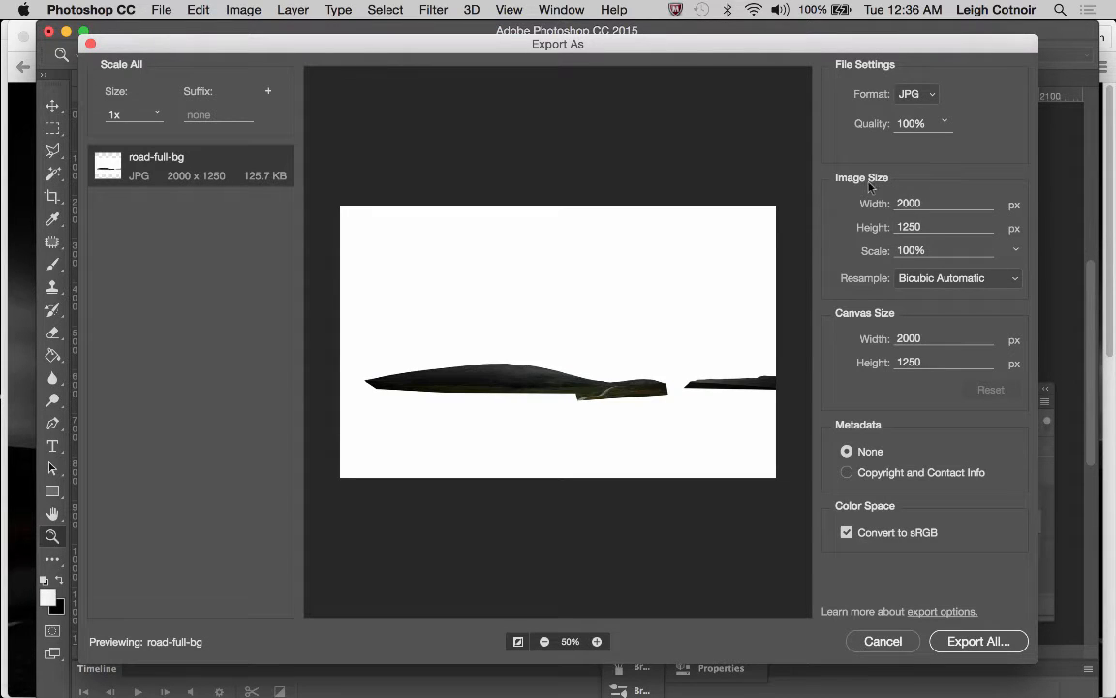
click(916, 94)
click(914, 108)
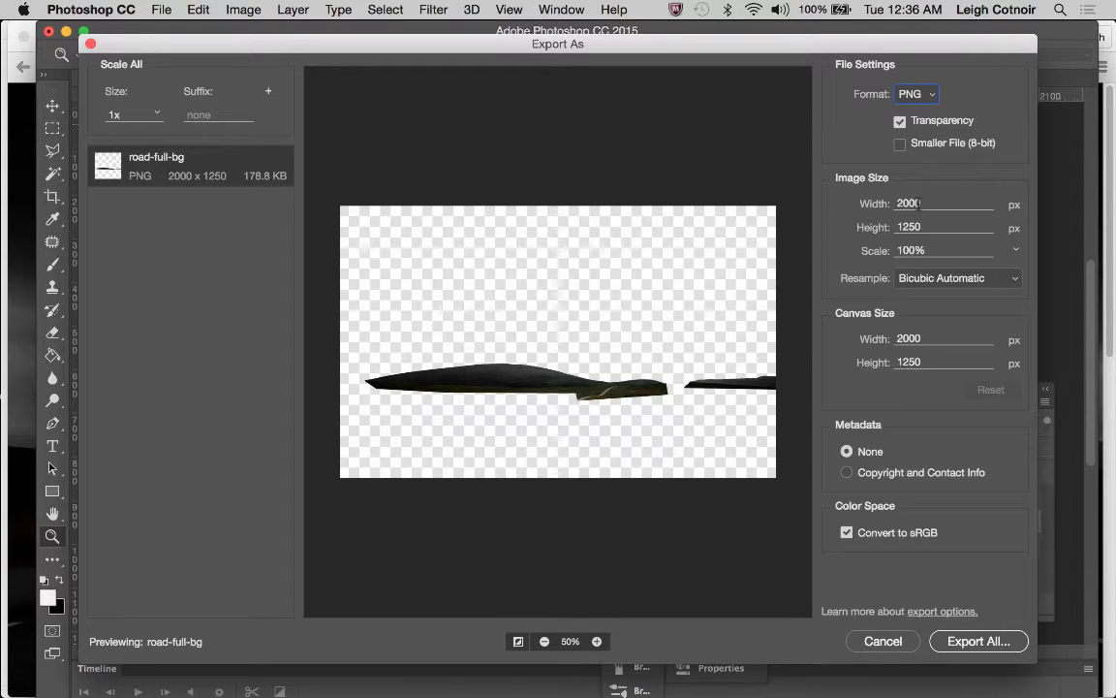
click(919, 204)
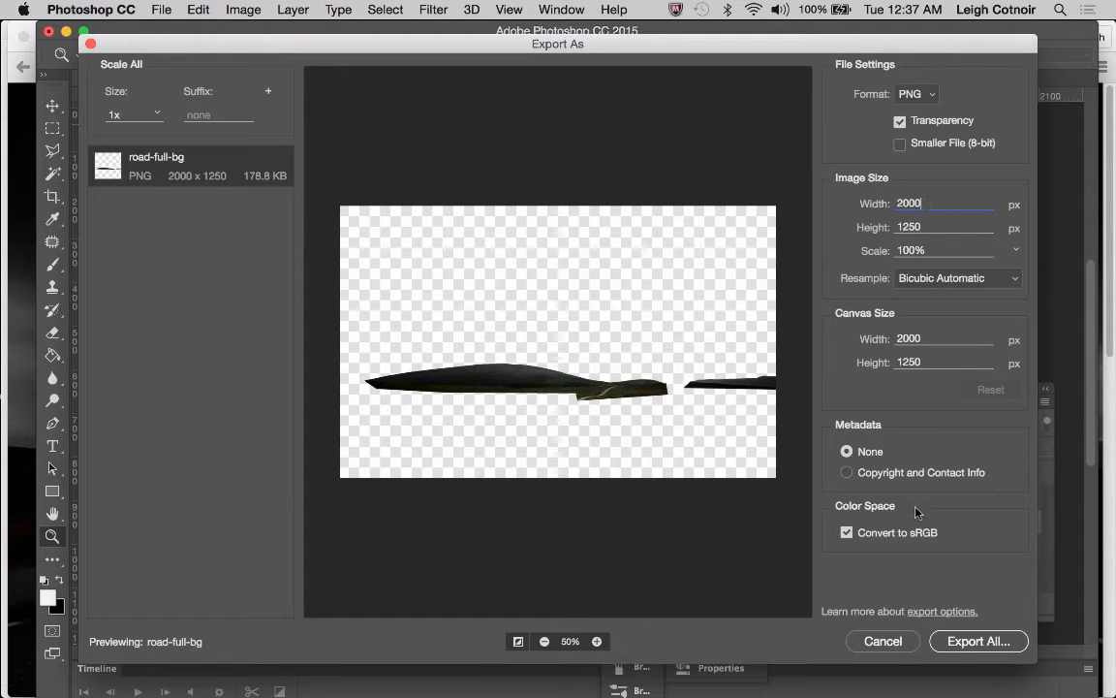
- Export the rear hills image to the images folder as road-rear-hills.png
click(978, 643)
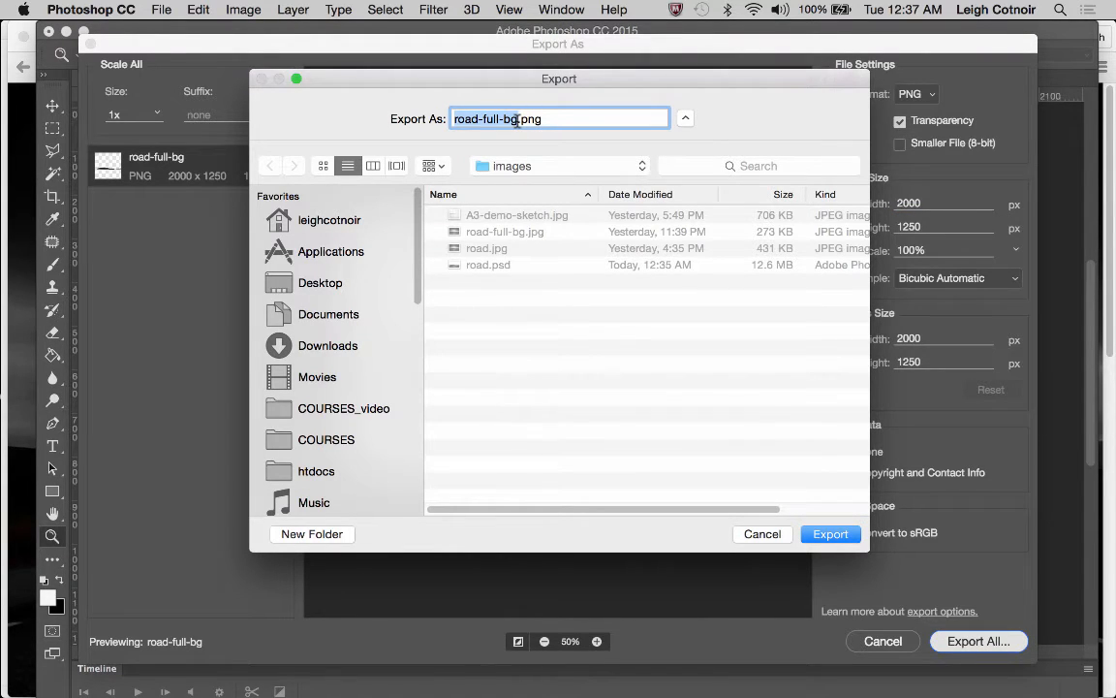
key(BackSpace)
text(road-)
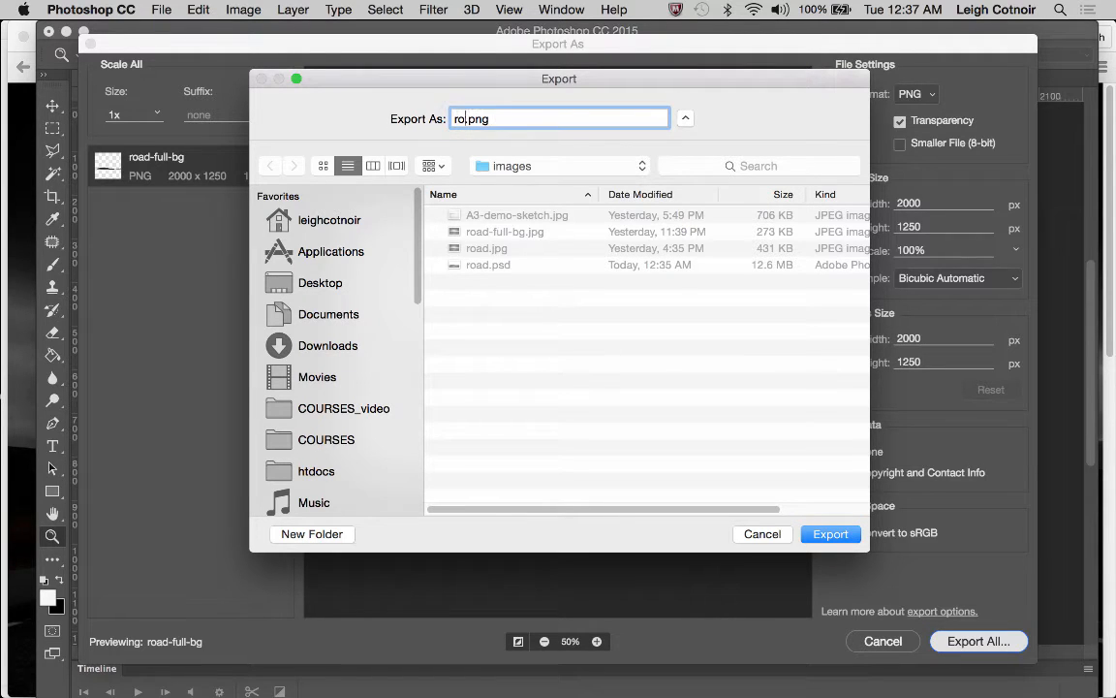
text(rear-hills)
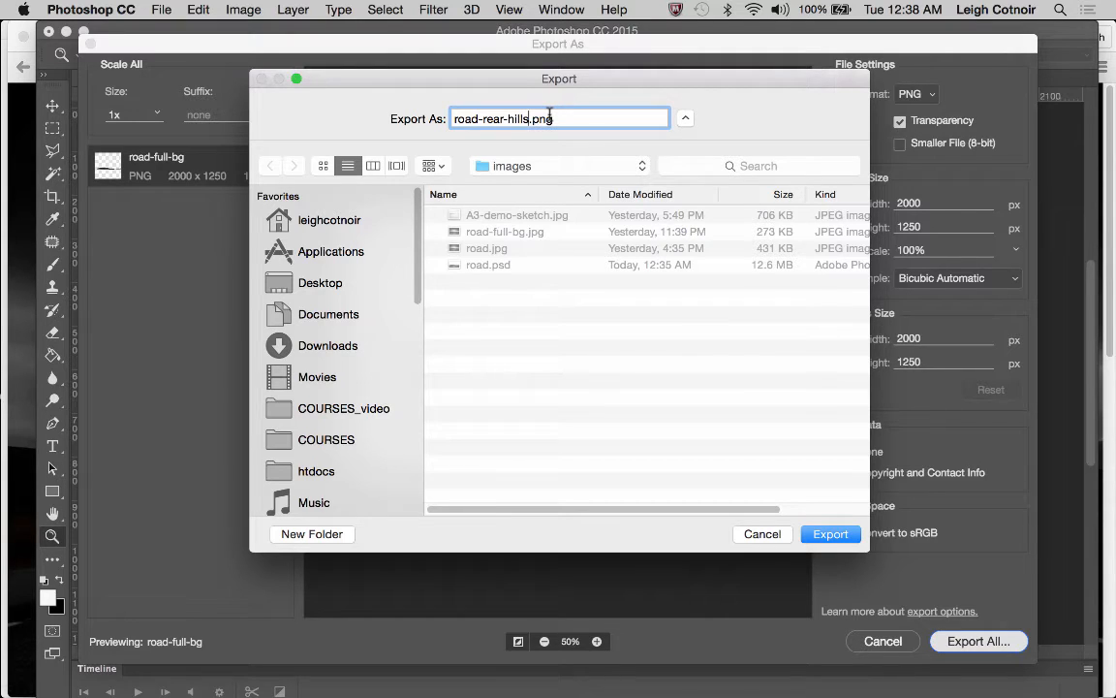
text(-middle)
key(BackSpace)
key(BackSpace)
key(BackSpace)
key(BackSpace)
key(BackSpace)
key(BackSpace)
key(BackSpace)
click(829, 533)
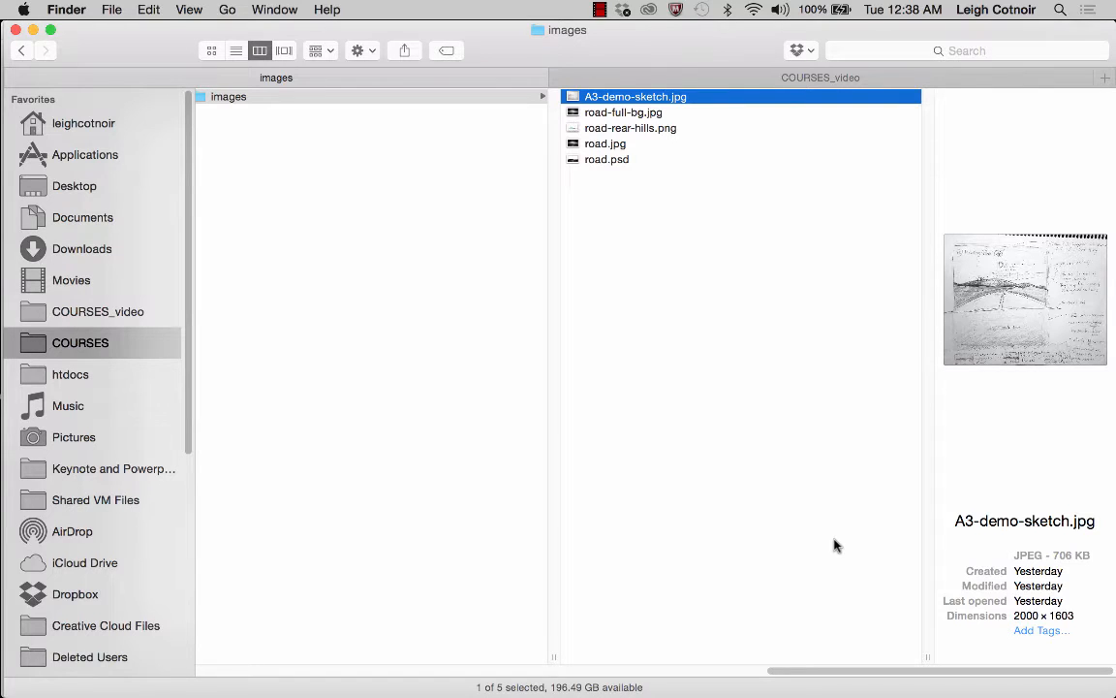
- Switch to Finder, preview road-rear-hills.png in the images folder, and return to Photoshop
drag(920, 31, 986, 8)
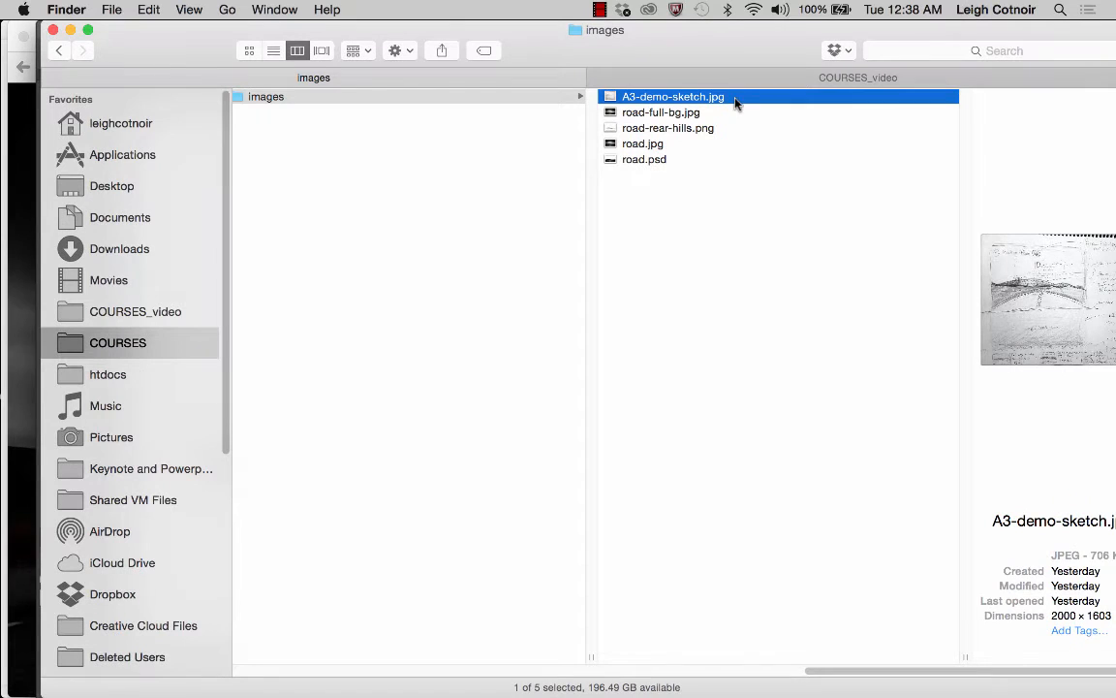
click(646, 131)
key(space)
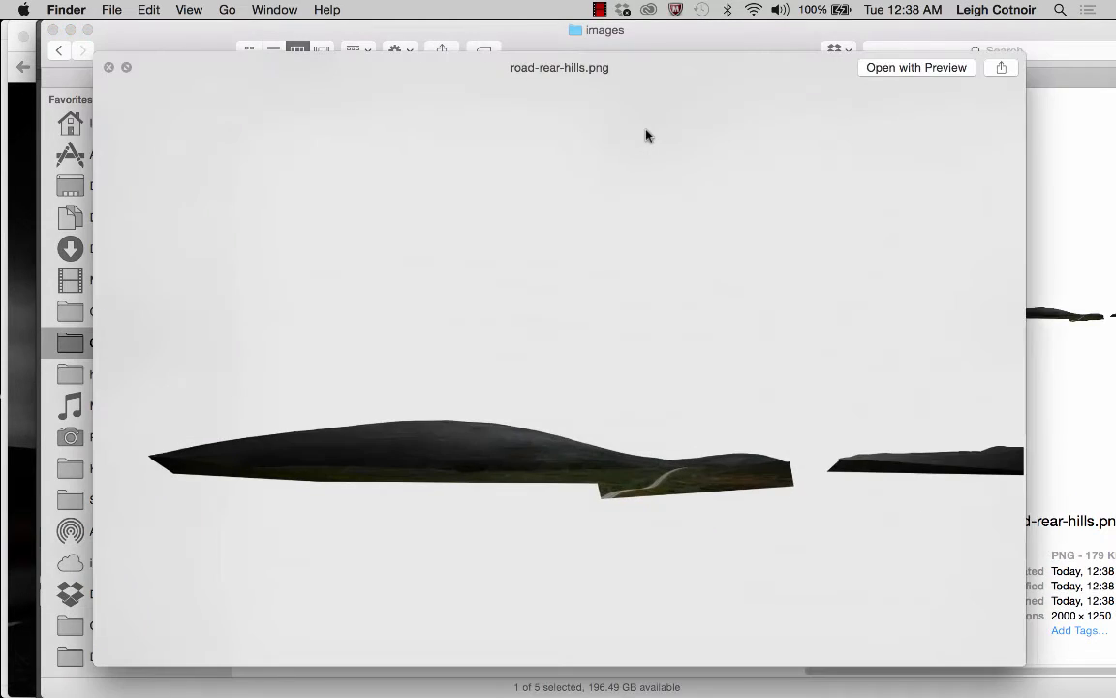
key(space)
drag(185, 52, 509, 46)
click(299, 141)
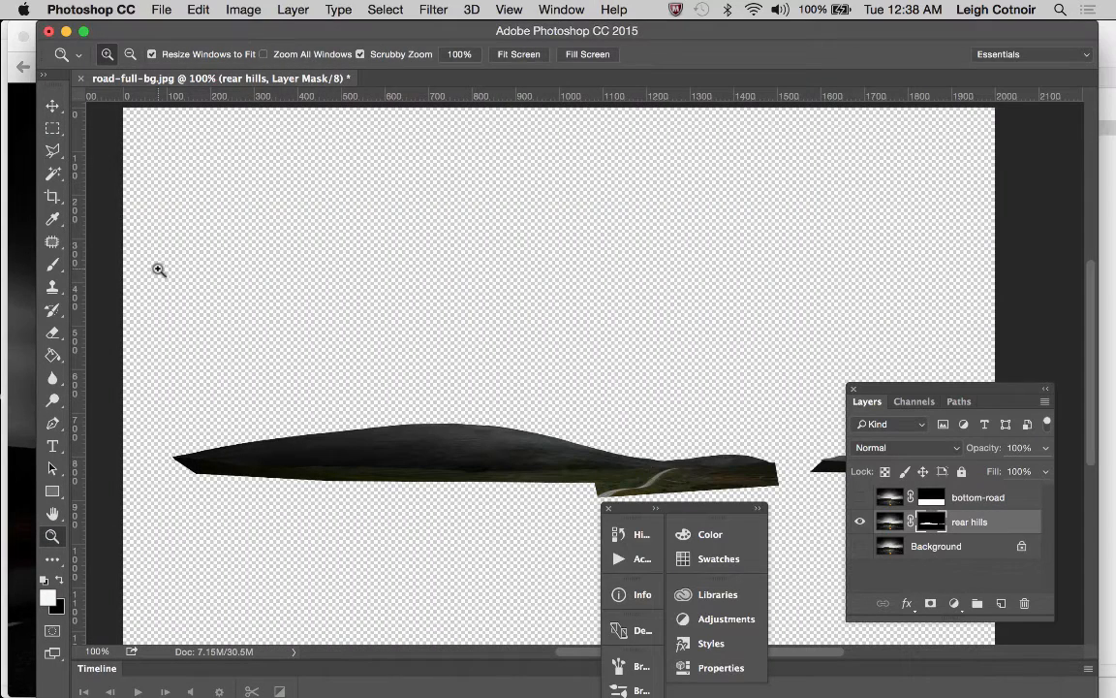
- Hide the rear hills layer, show the bottom-road layer, and bring up the Export As settings
click(860, 521)
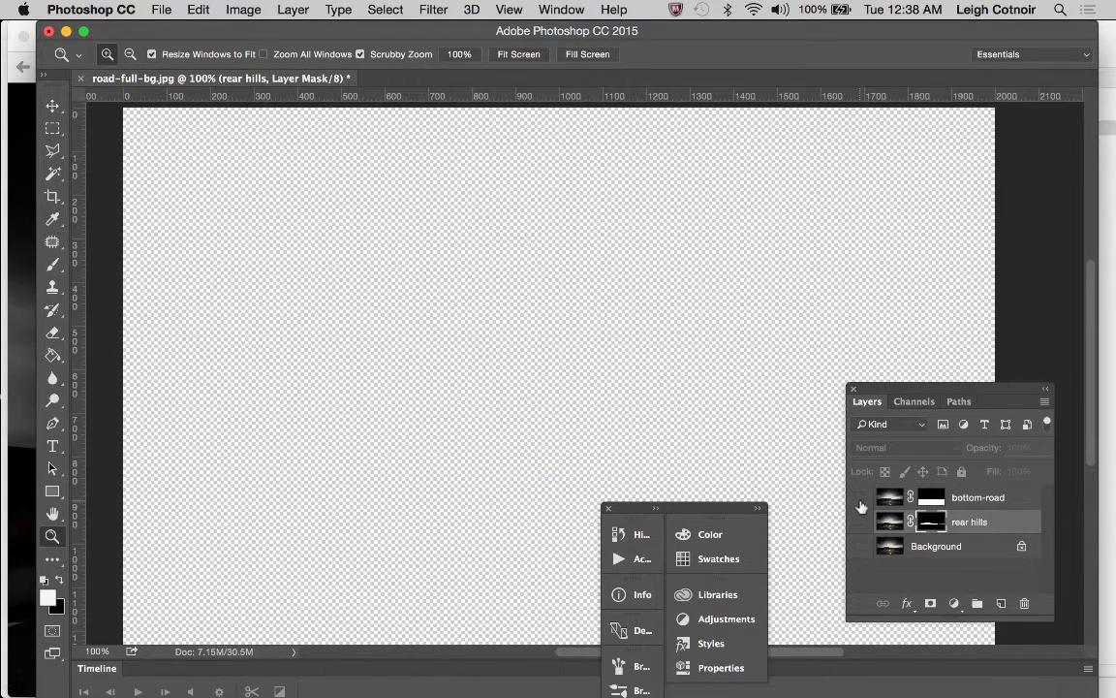
click(859, 498)
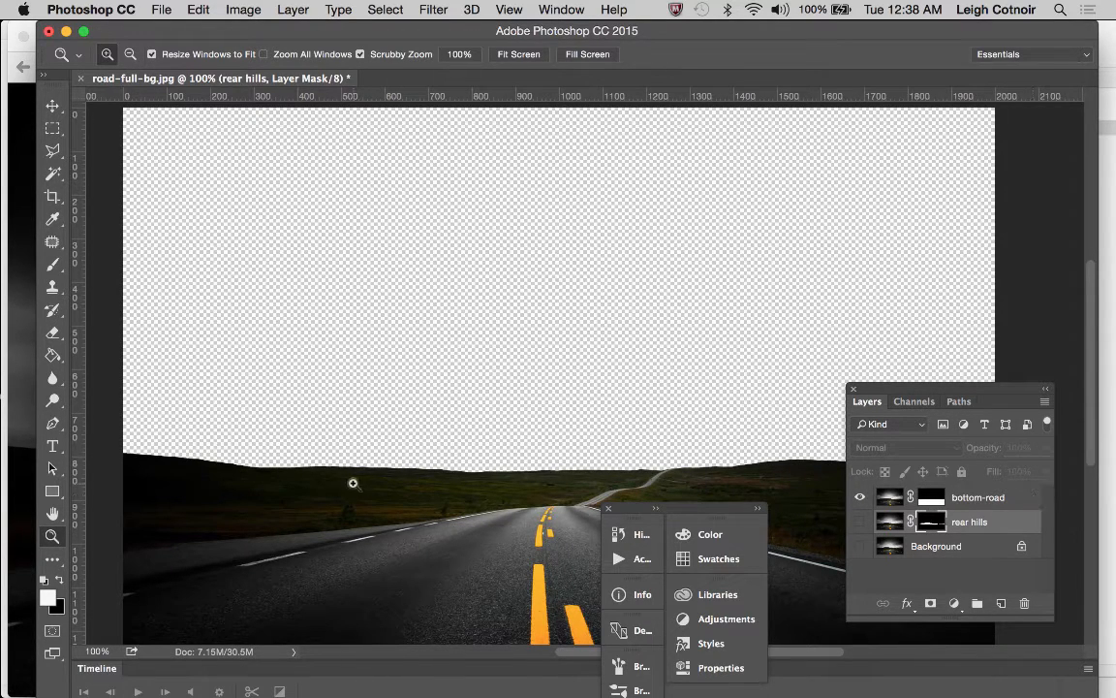
click(150, 12)
mouse_move(217, 252)
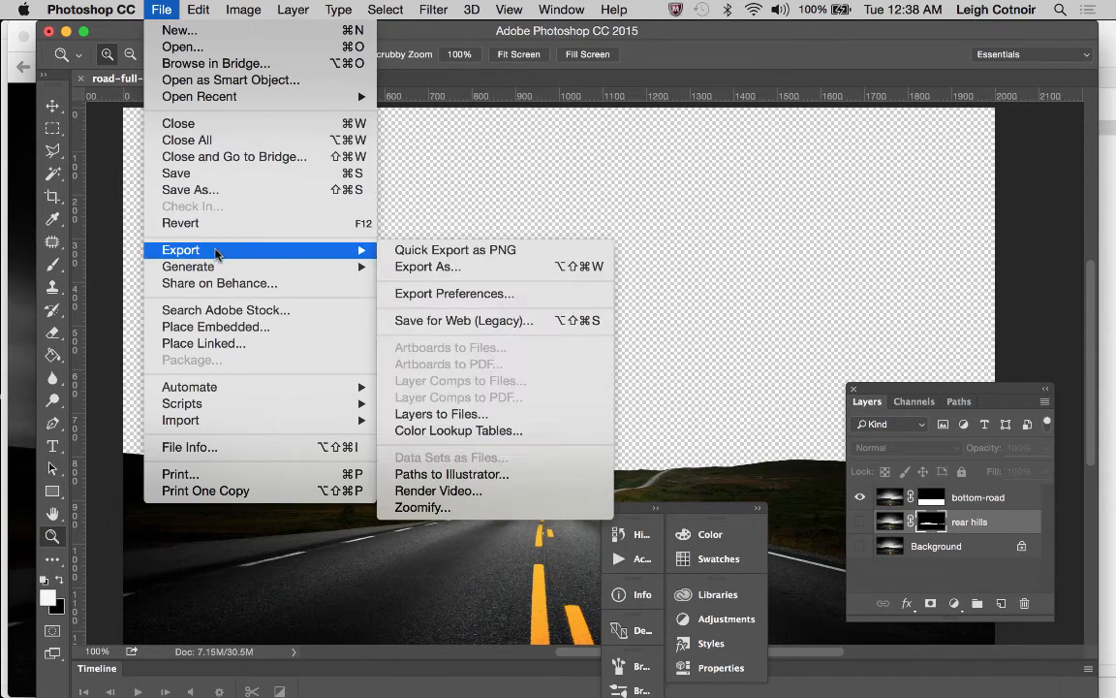
click(445, 273)
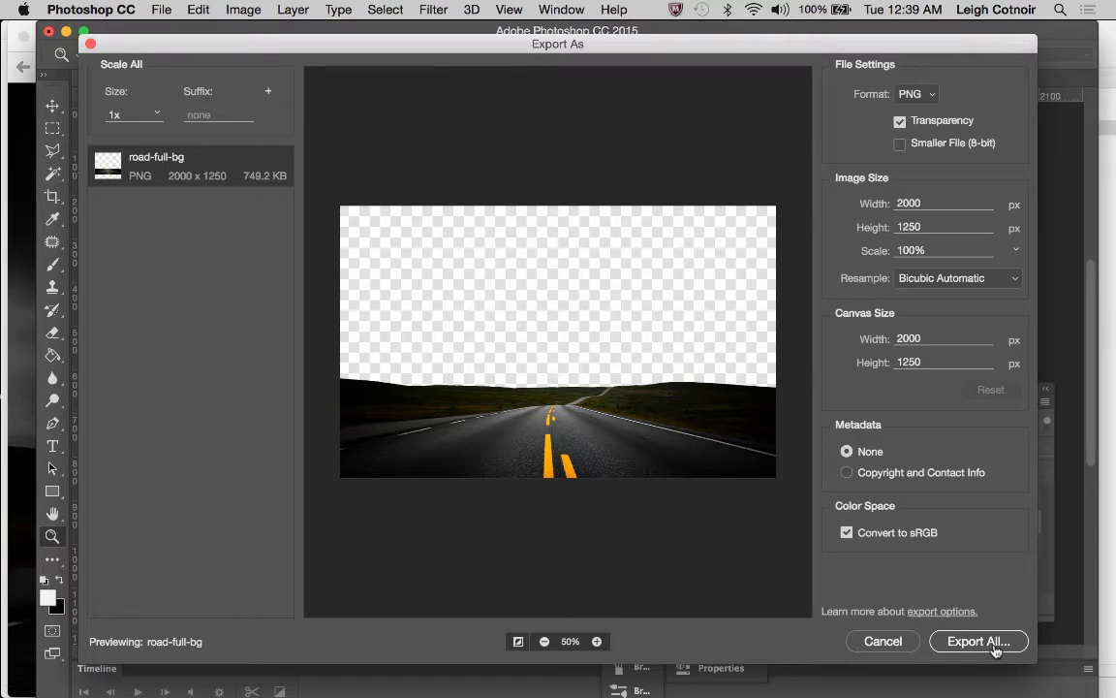
- Try a canvas width of 1800 px for the export and set it back to 2000 px
click(929, 338)
text(1800)
click(929, 361)
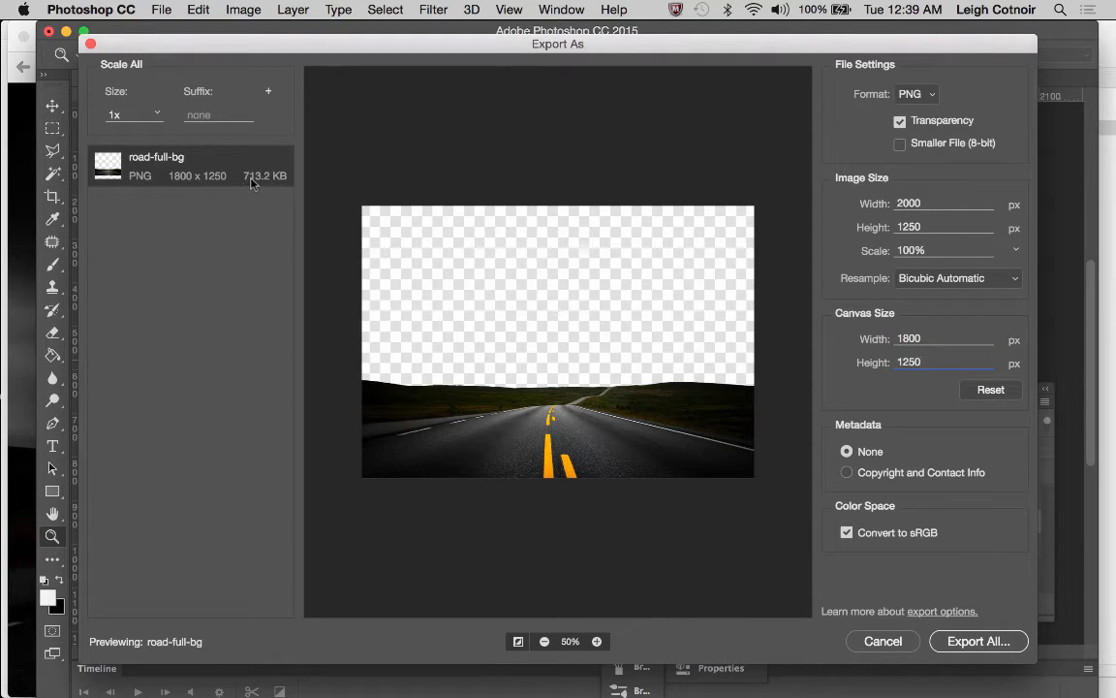
click(918, 337)
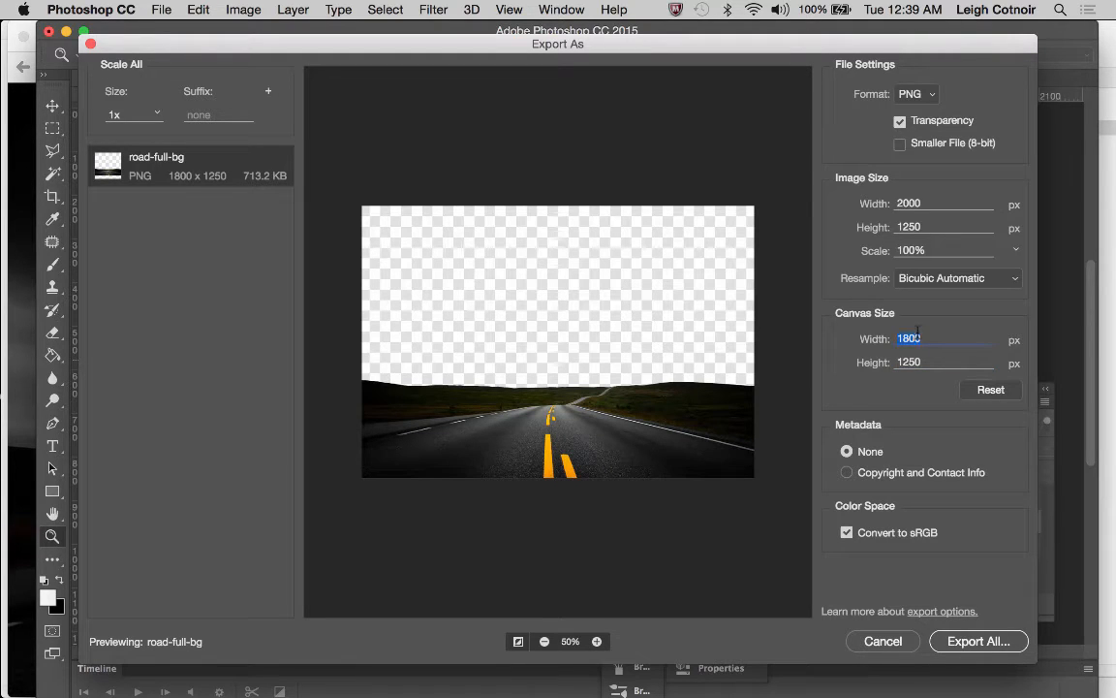
text(2000)
click(927, 365)
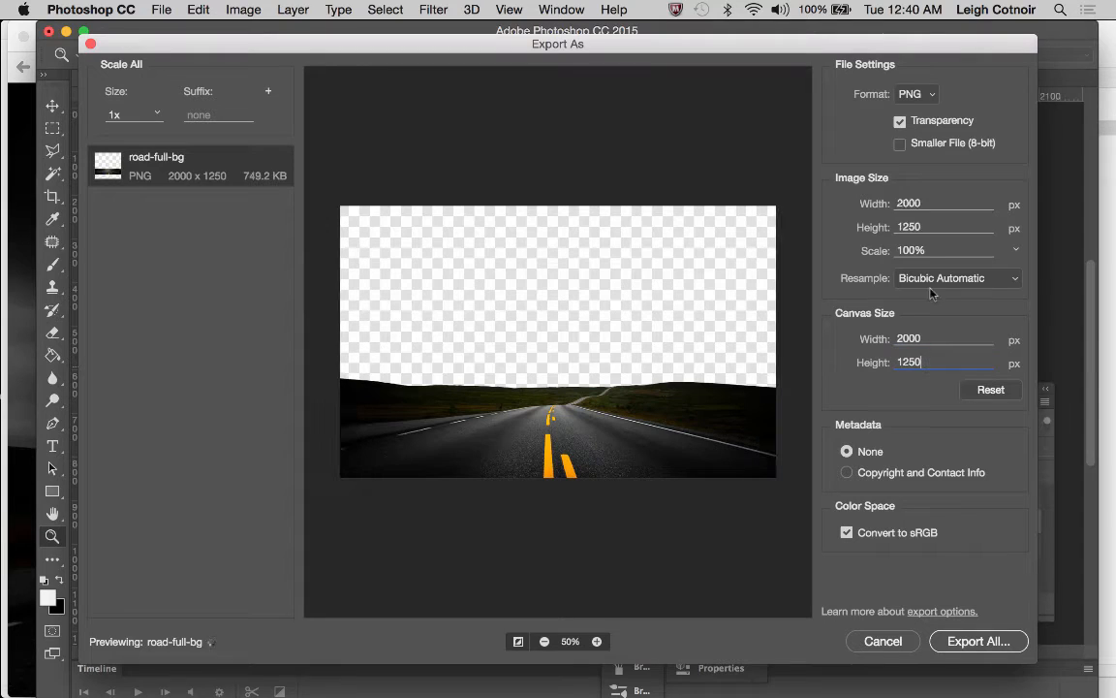
- Export the bottom-road image to the images folder as road-top-layer.png
click(977, 642)
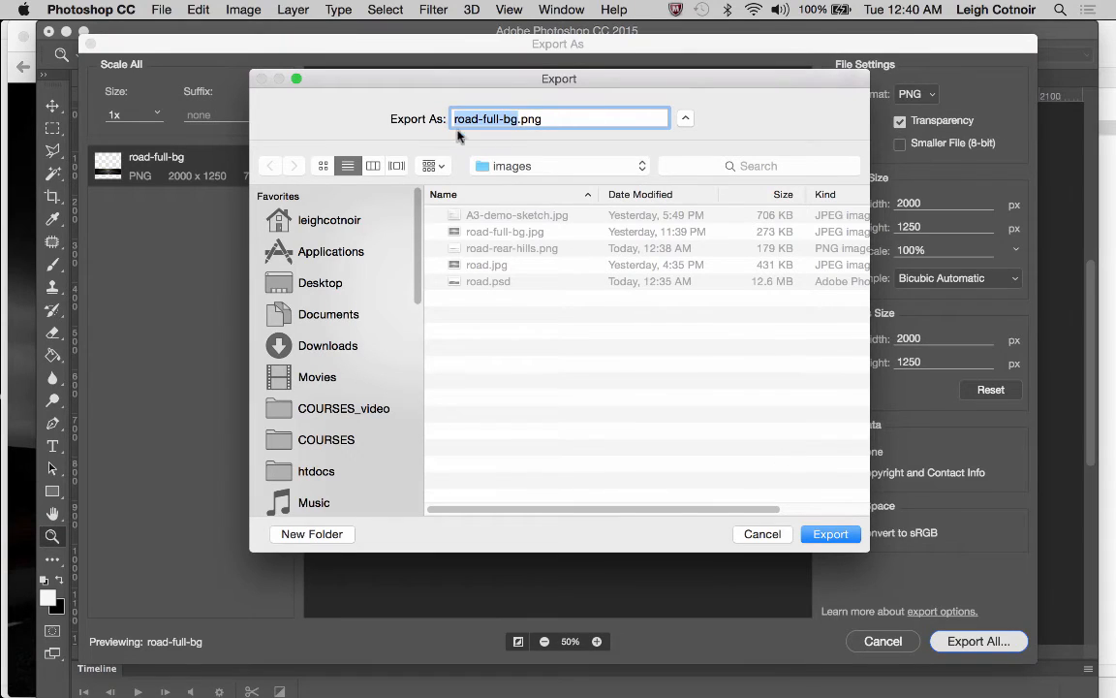
text(road)
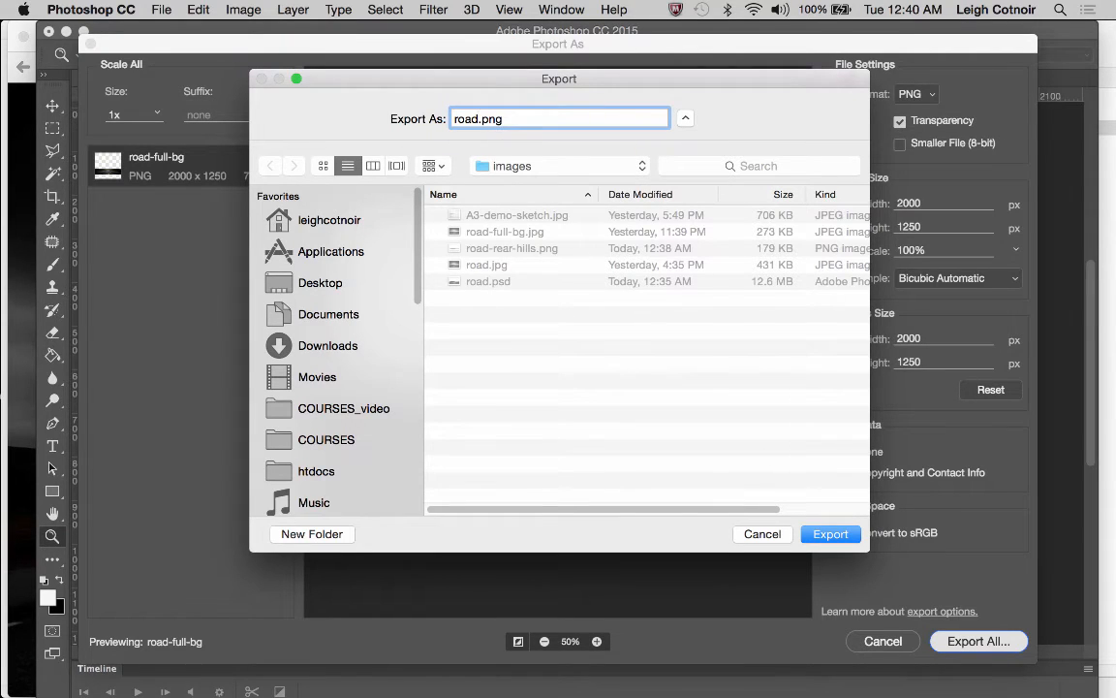
text(-top-layer)
key(Return)
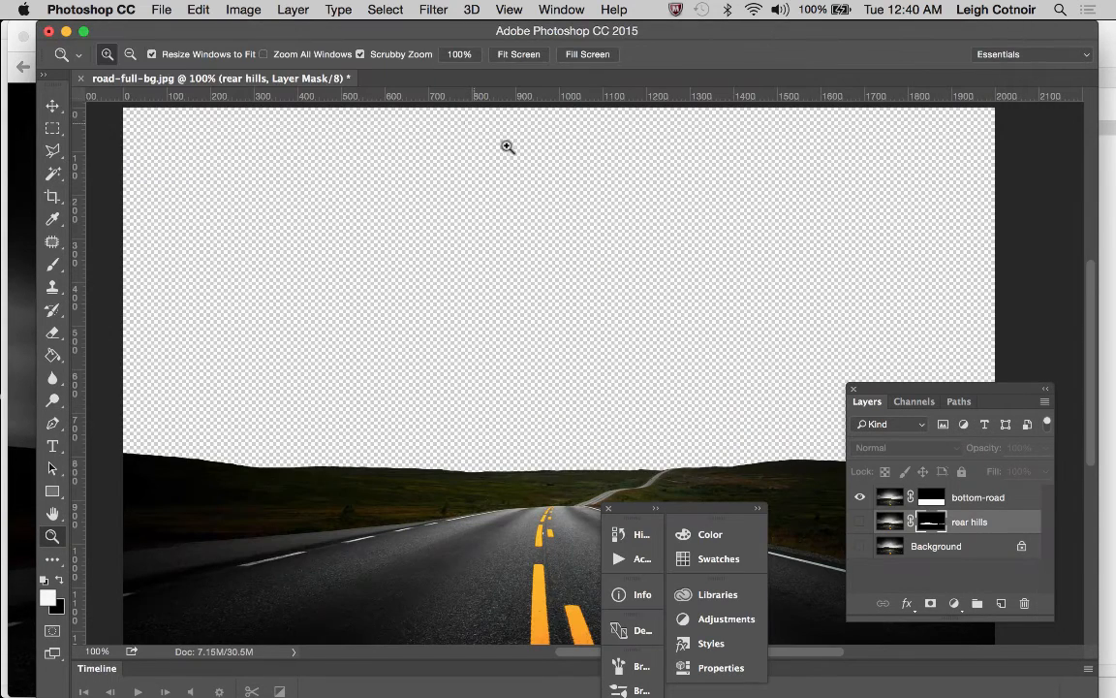
- Hide the bottom-road layer and show the Background layer
click(860, 497)
click(861, 546)
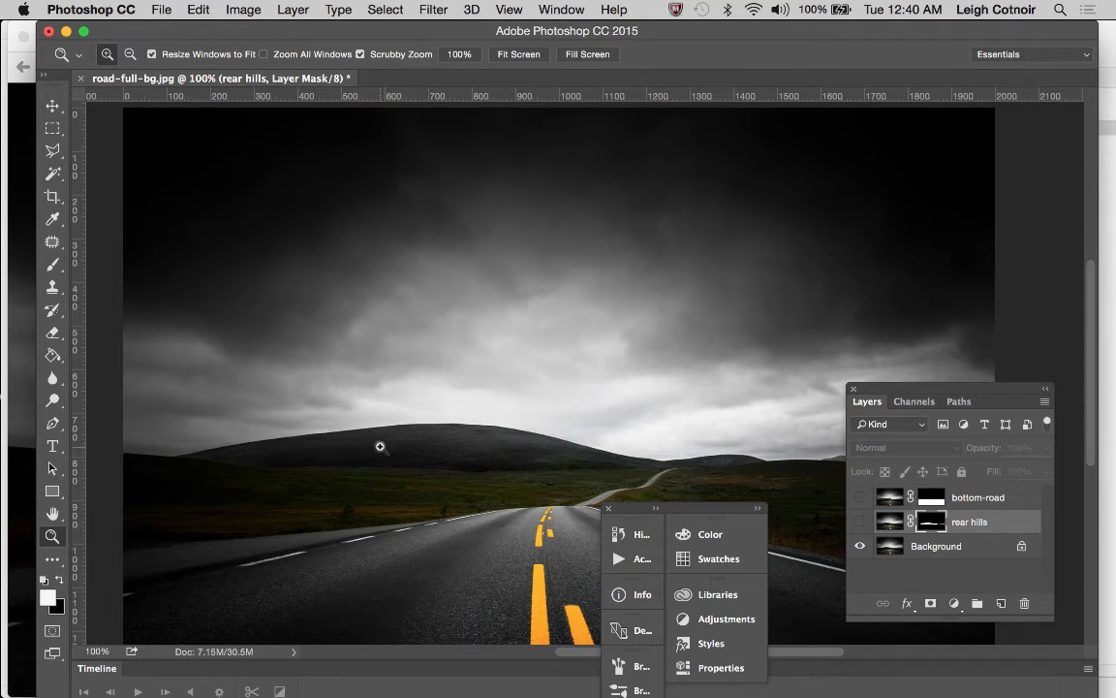
click(163, 10)
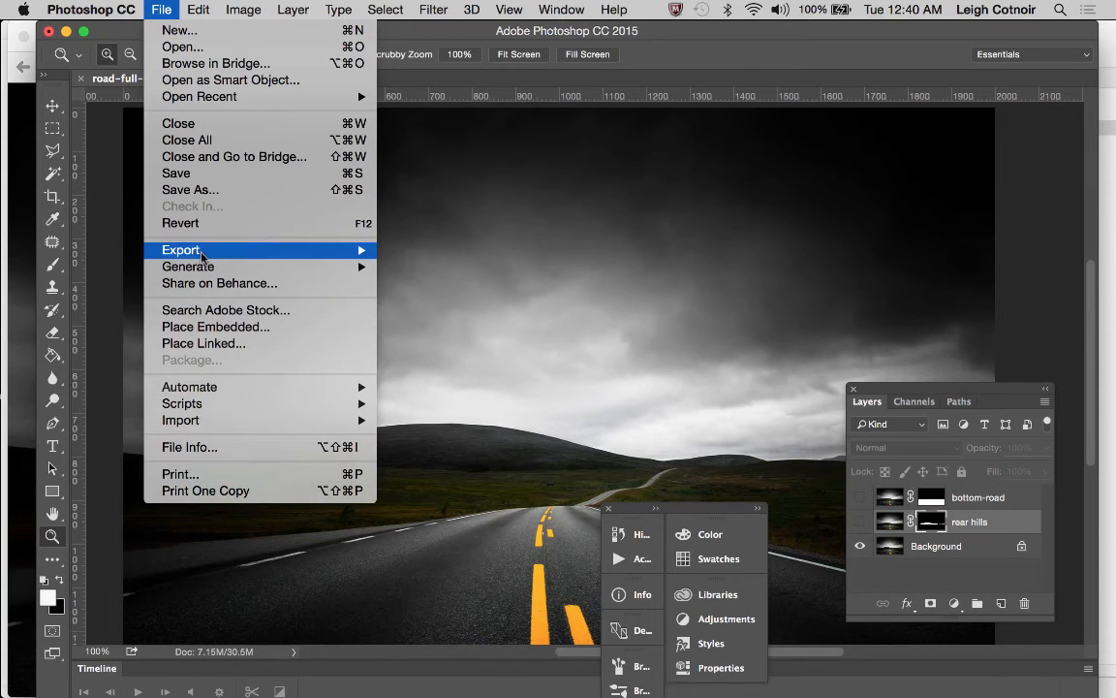
mouse_move(203, 255)
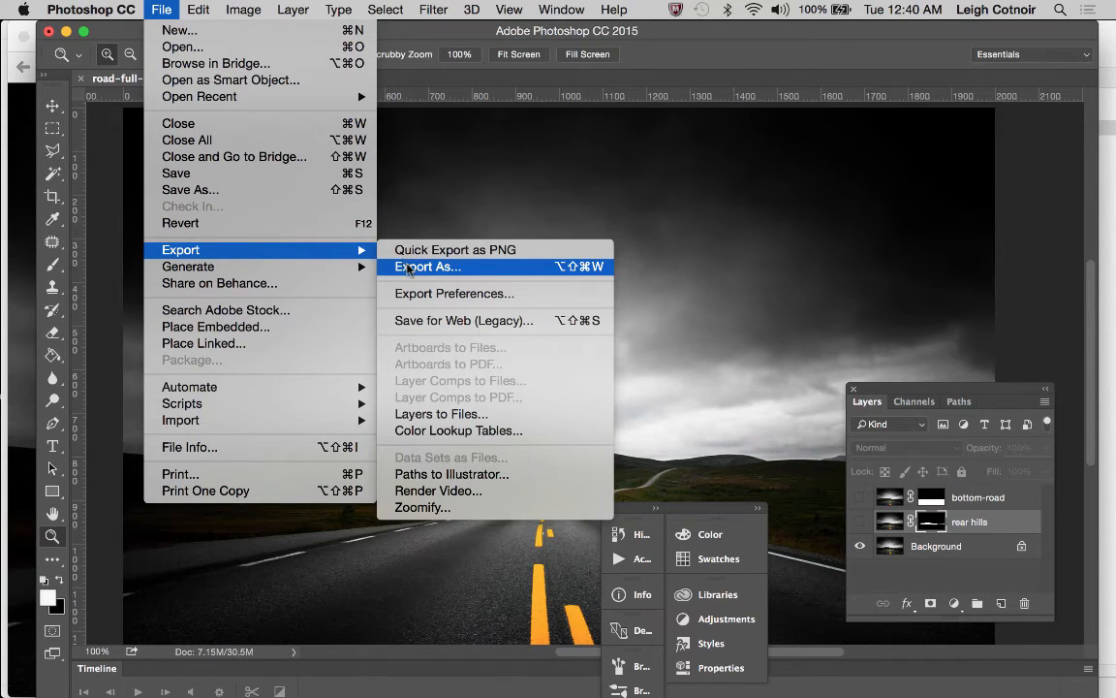
click(408, 267)
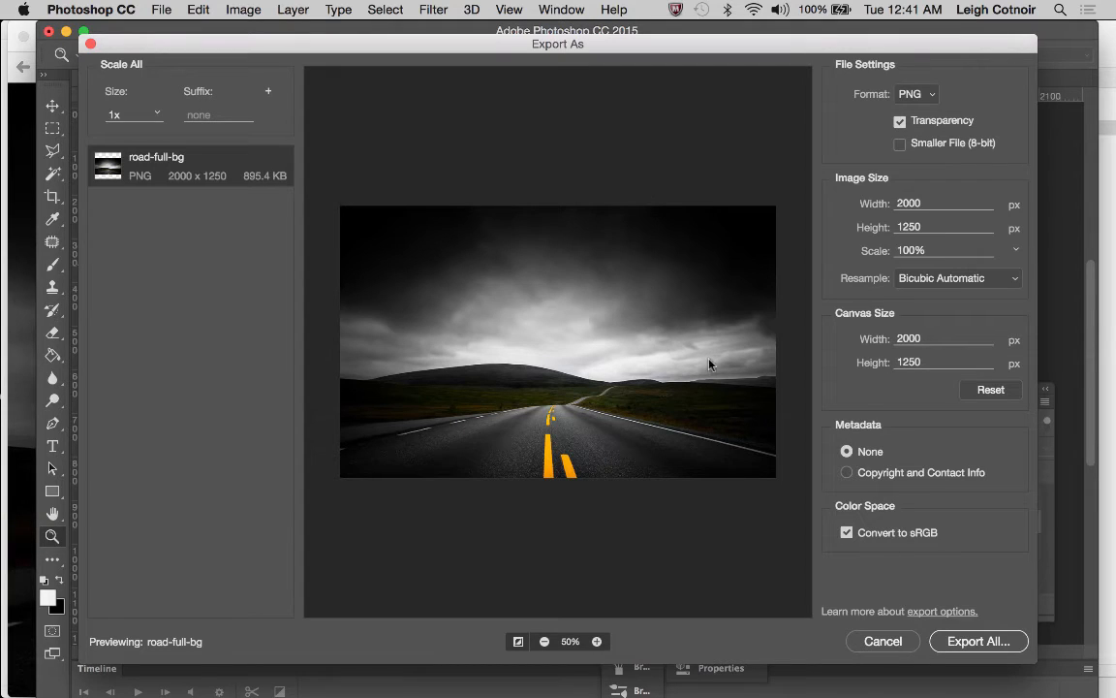
click(916, 94)
click(908, 123)
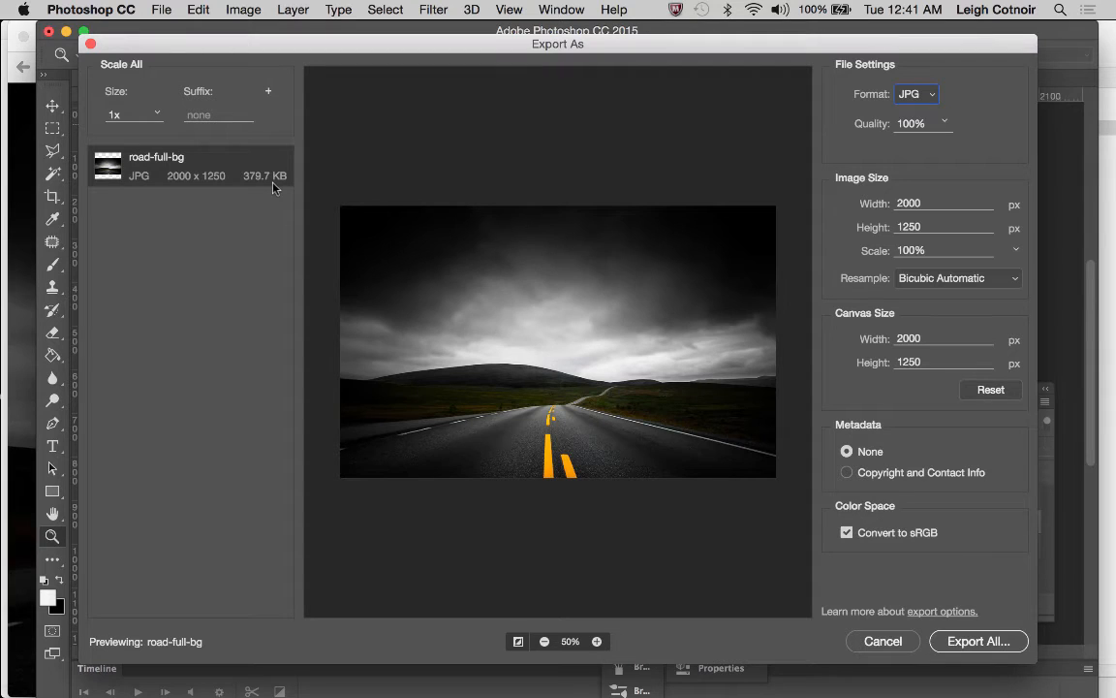
click(882, 641)
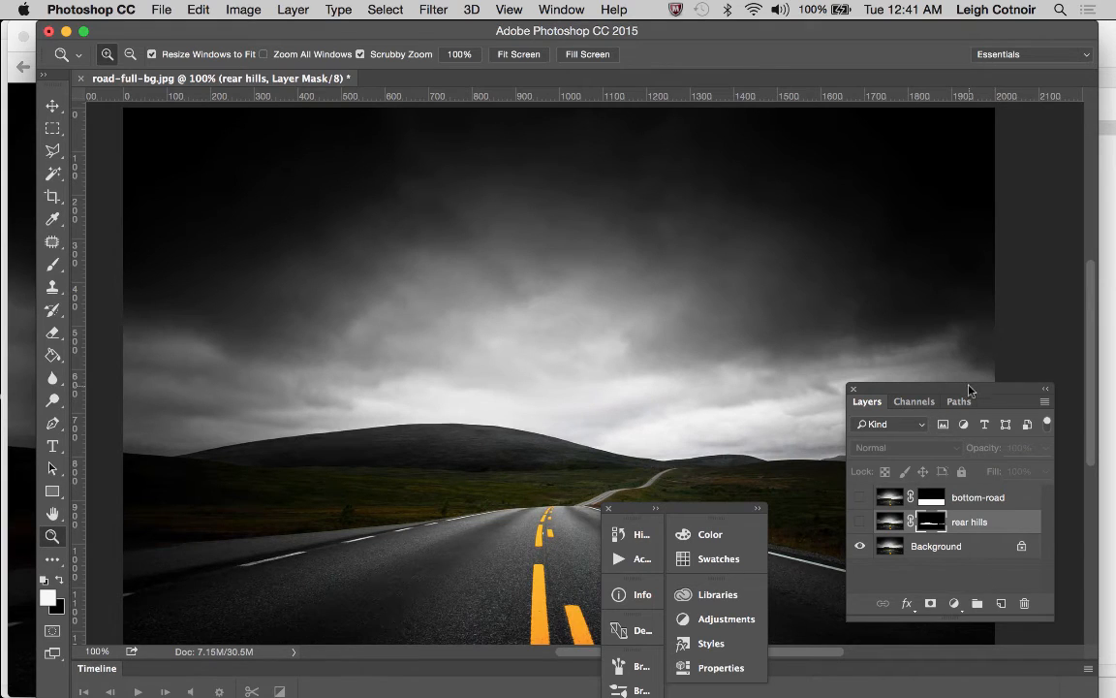
- Duplicate the Background layer and rename the copy sky
drag(969, 389, 969, 204)
drag(877, 361, 998, 417)
double_click(940, 360)
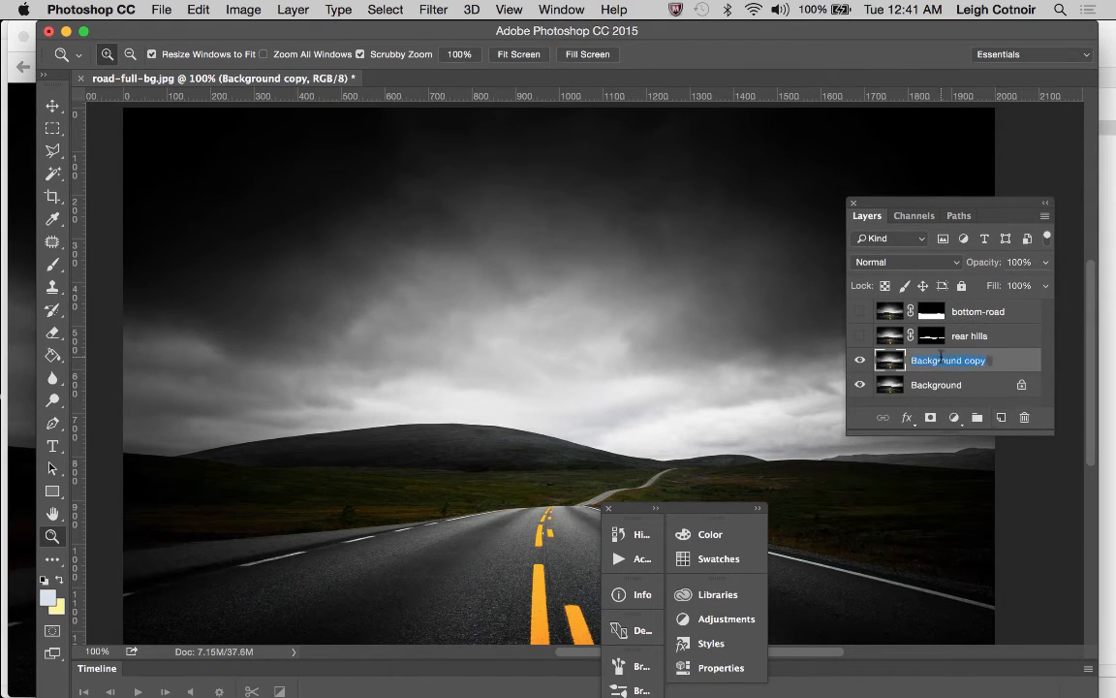
text(sky)
key(Return)
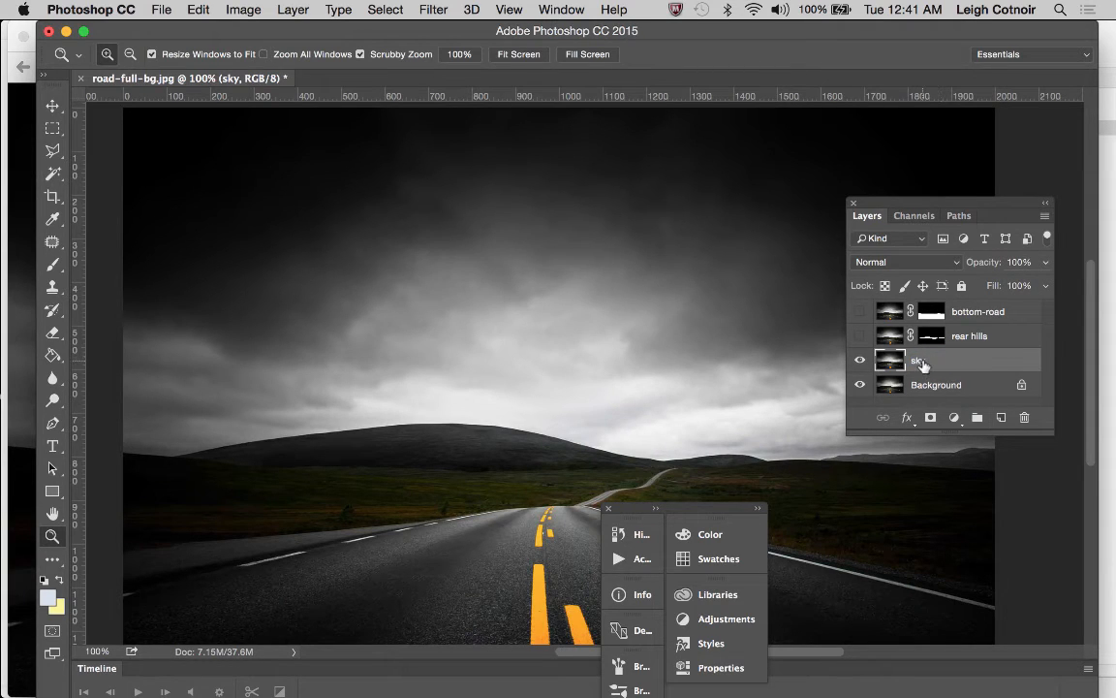
- Delete the land and road area of the sky layer from about 820 px down, deselect, and hide the Background layer
drag(676, 511, 1064, 570)
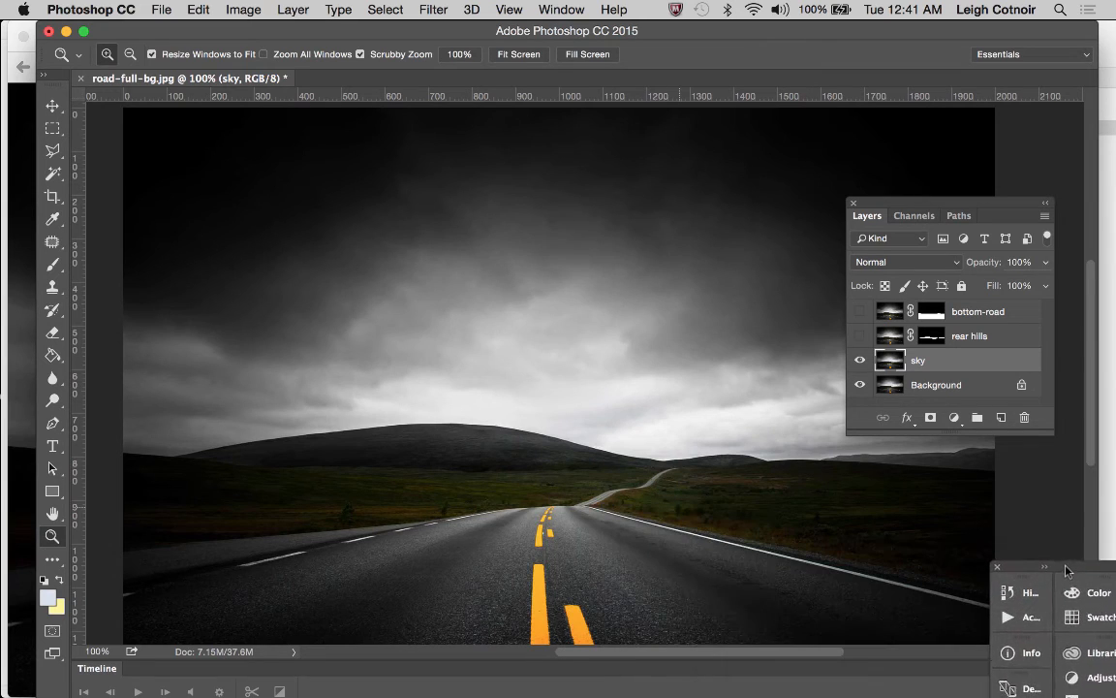
click(53, 126)
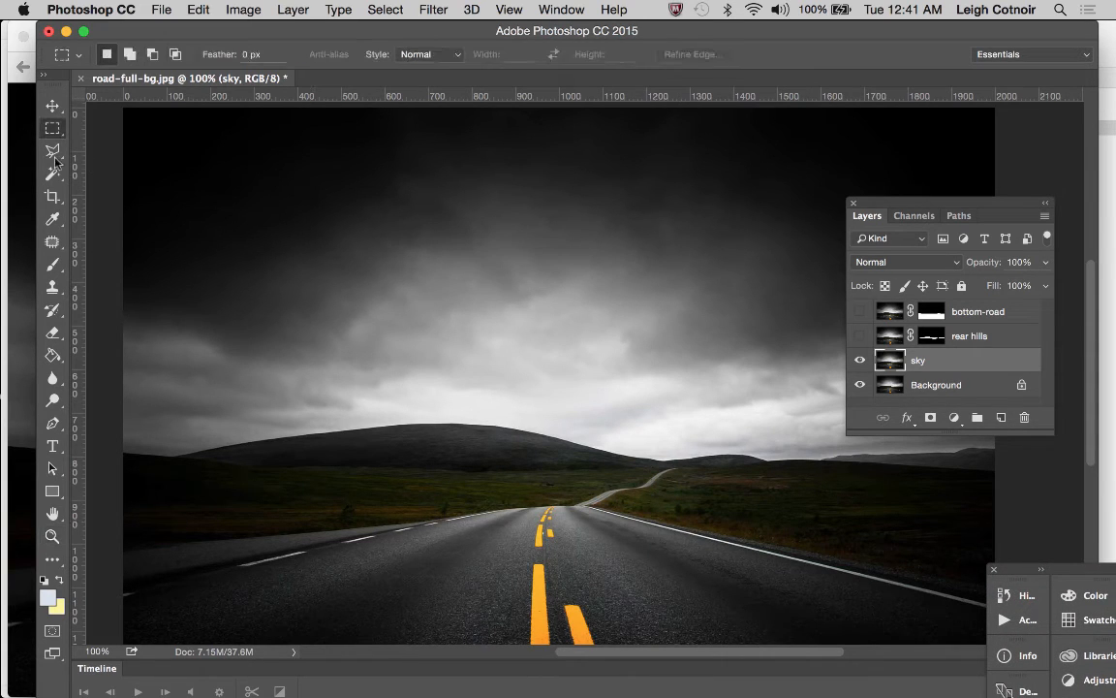
drag(110, 466, 1046, 601)
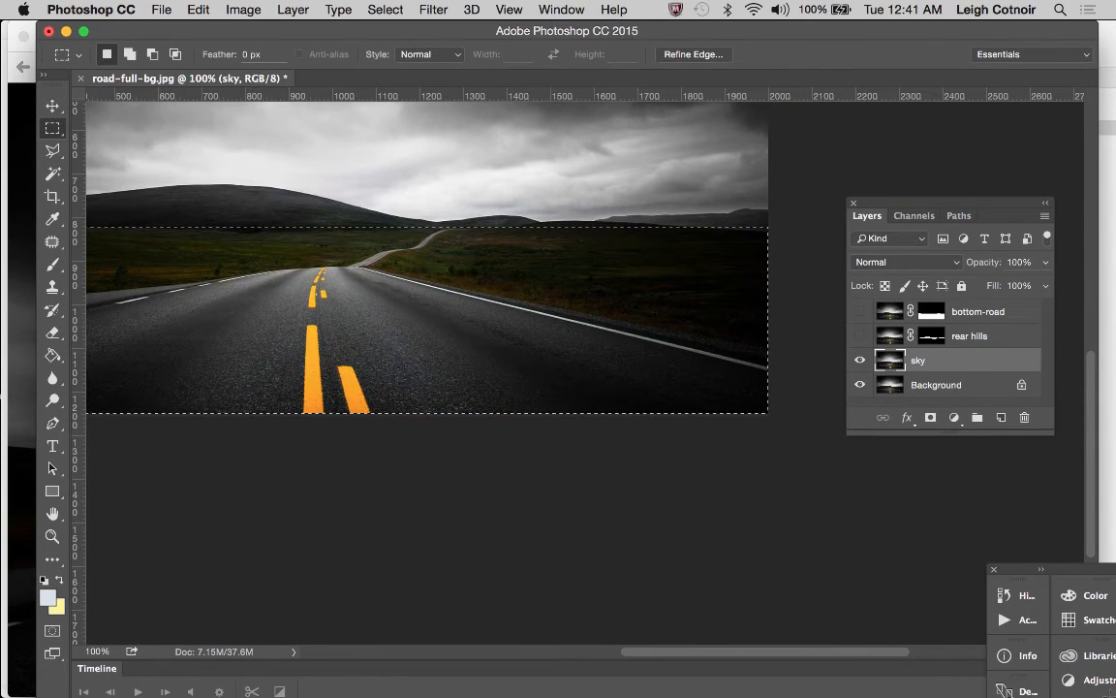
click(859, 385)
scroll(535, 367, up, 3)
scroll(536, 366, left, 5)
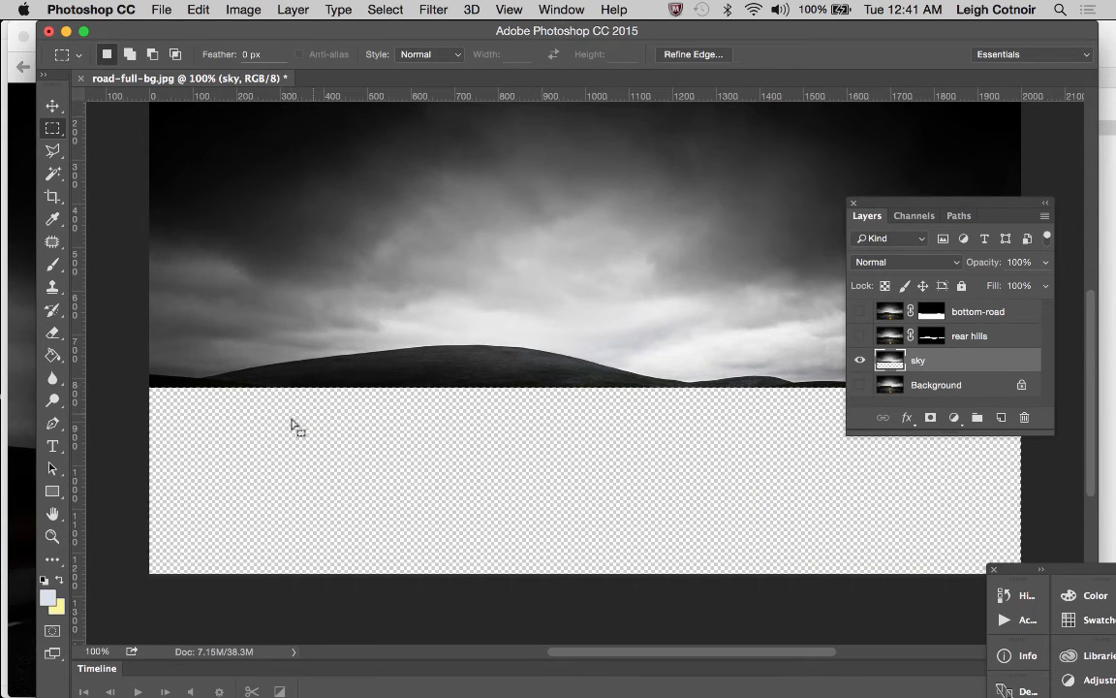
scroll(747, 513, right, 5)
scroll(747, 514, up, 1)
scroll(747, 514, left, 3)
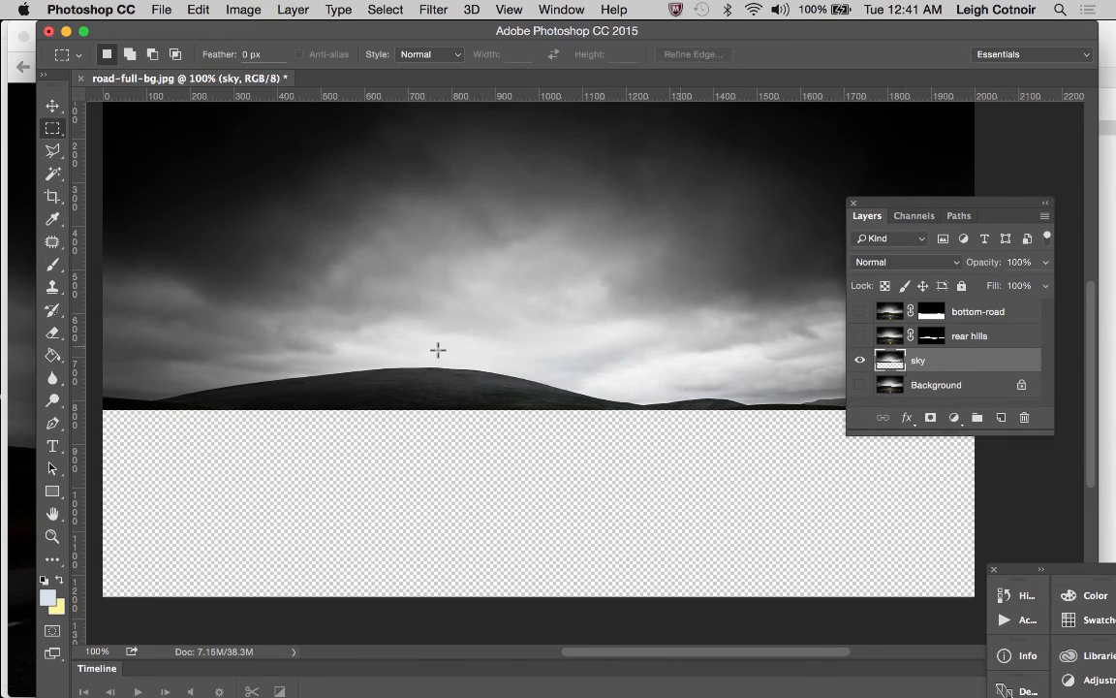
- Export the sky image as a transparent PNG named road-body-bg-sky.png in the images folder
click(161, 10)
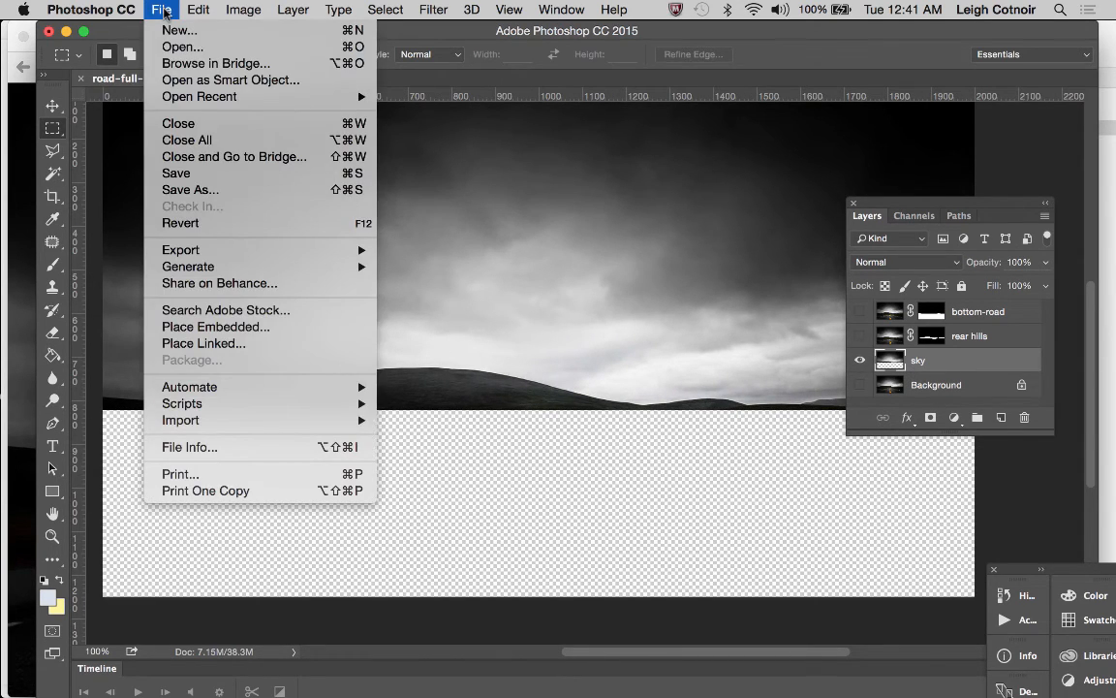
mouse_move(208, 250)
click(419, 267)
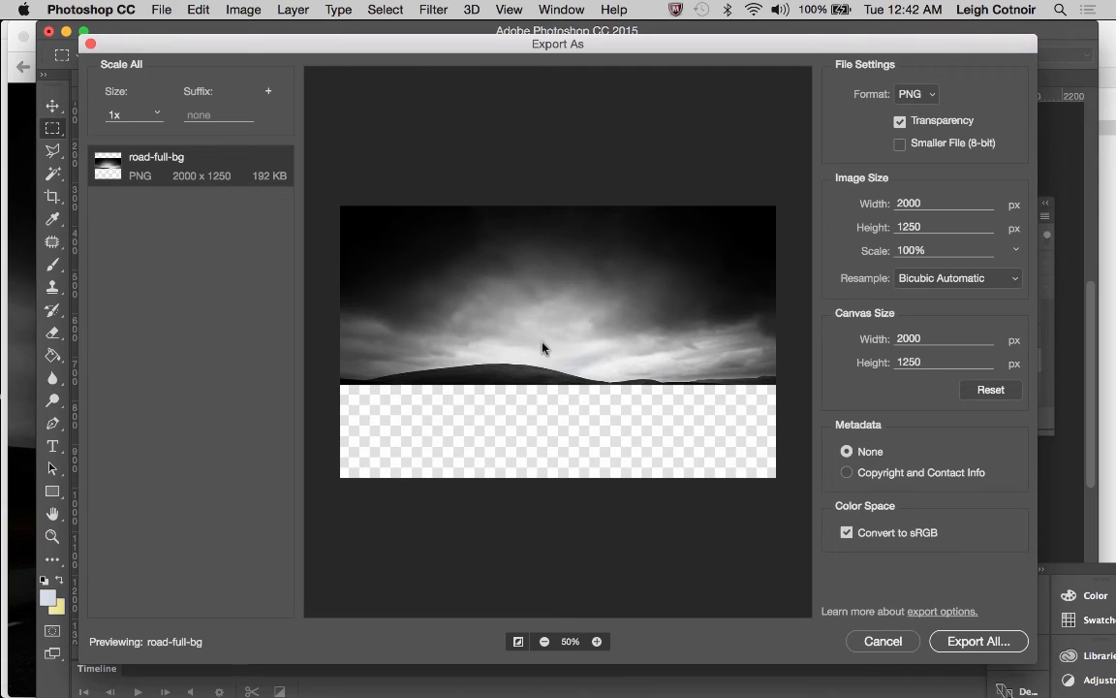
click(977, 643)
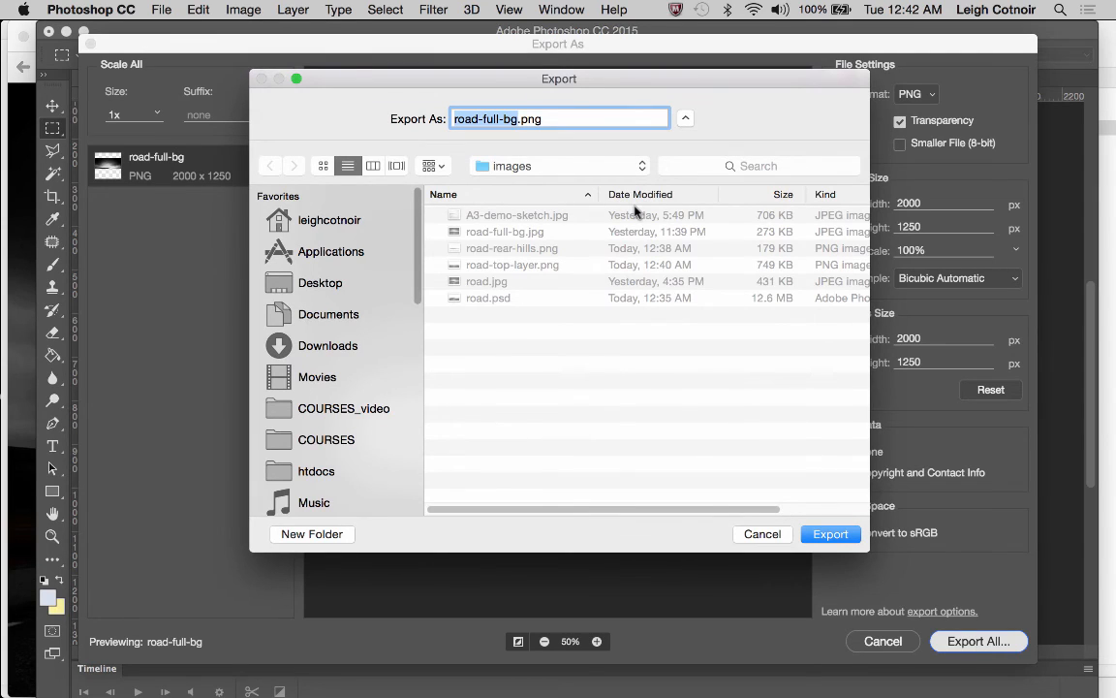
text(road-b)
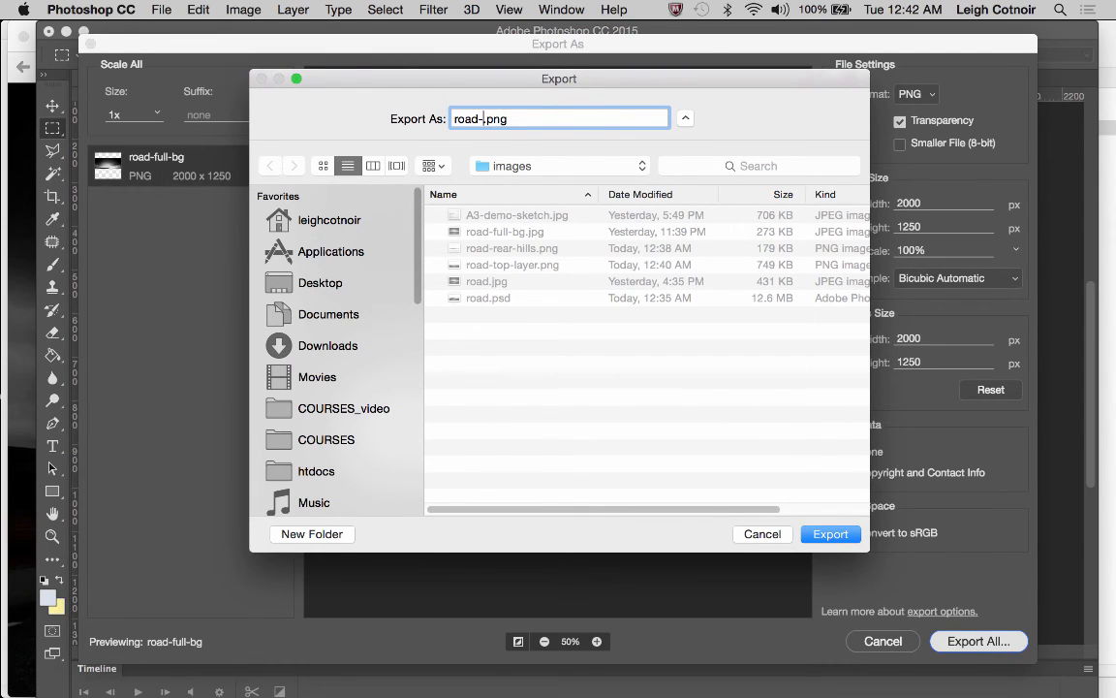
text(ody-bg-sky)
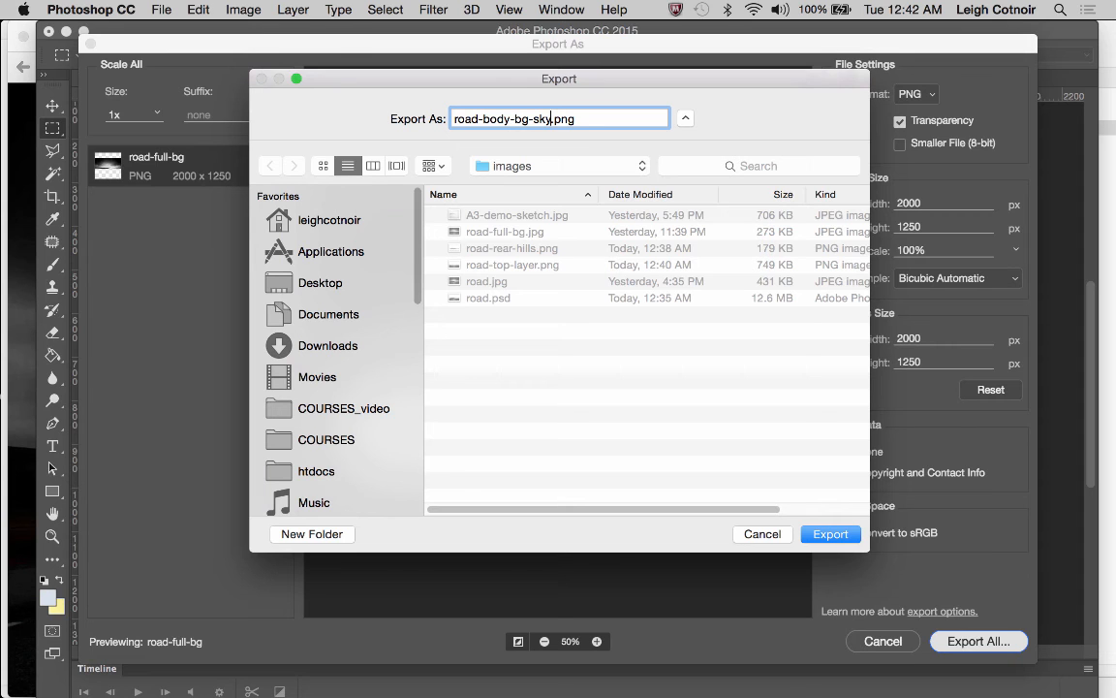
key(Return)
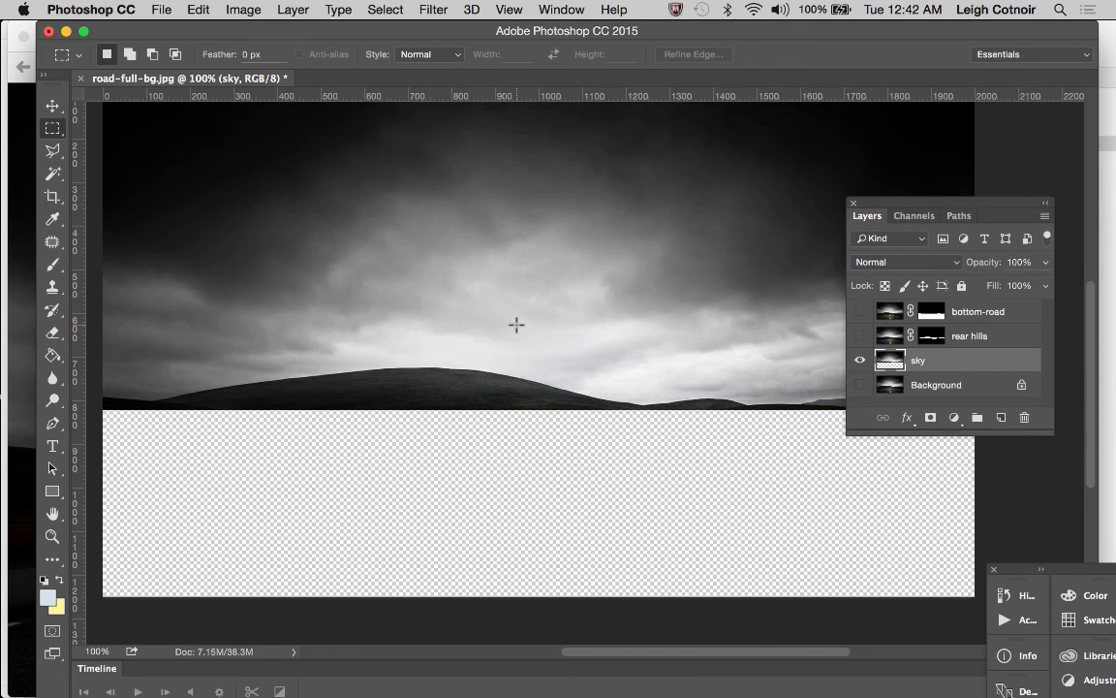
- Save the layered document as road.psd with alpha channels and not as a copy, replacing the existing file and keeping maximum compatibility
key(super+shift+s)
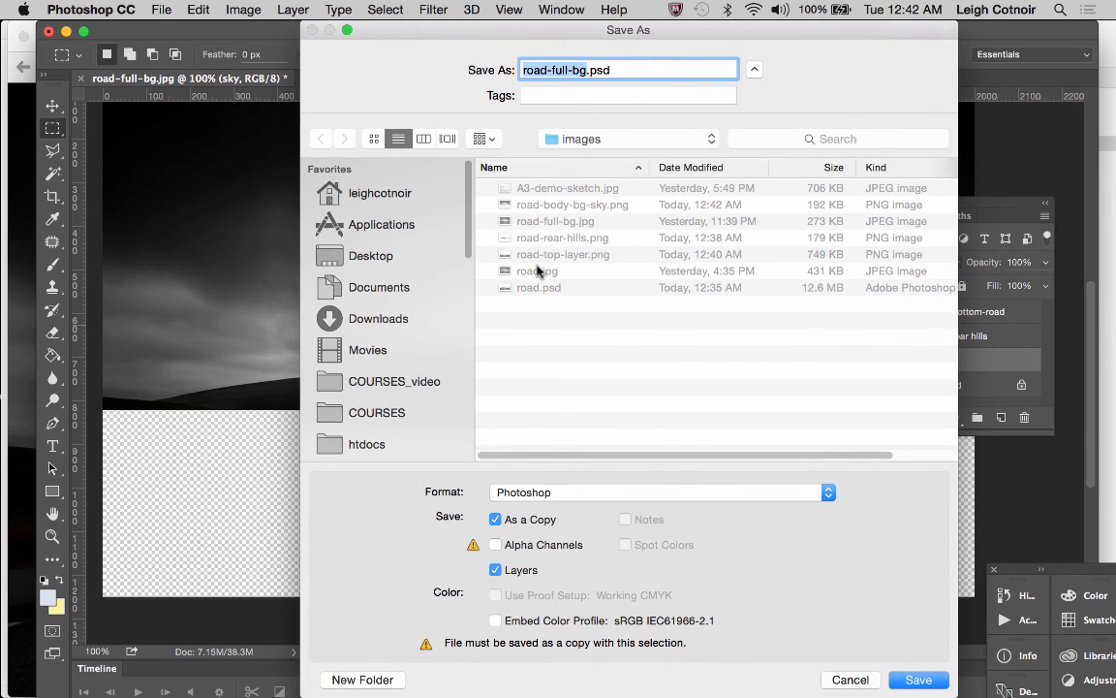
text(road.jpg)
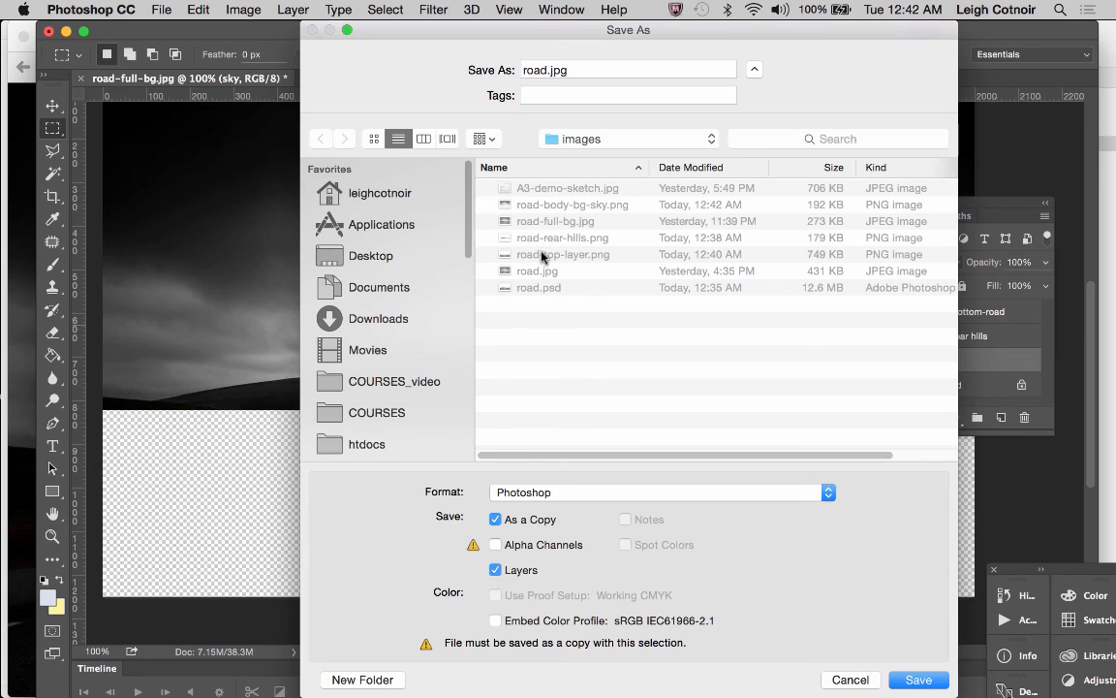
click(541, 287)
click(928, 683)
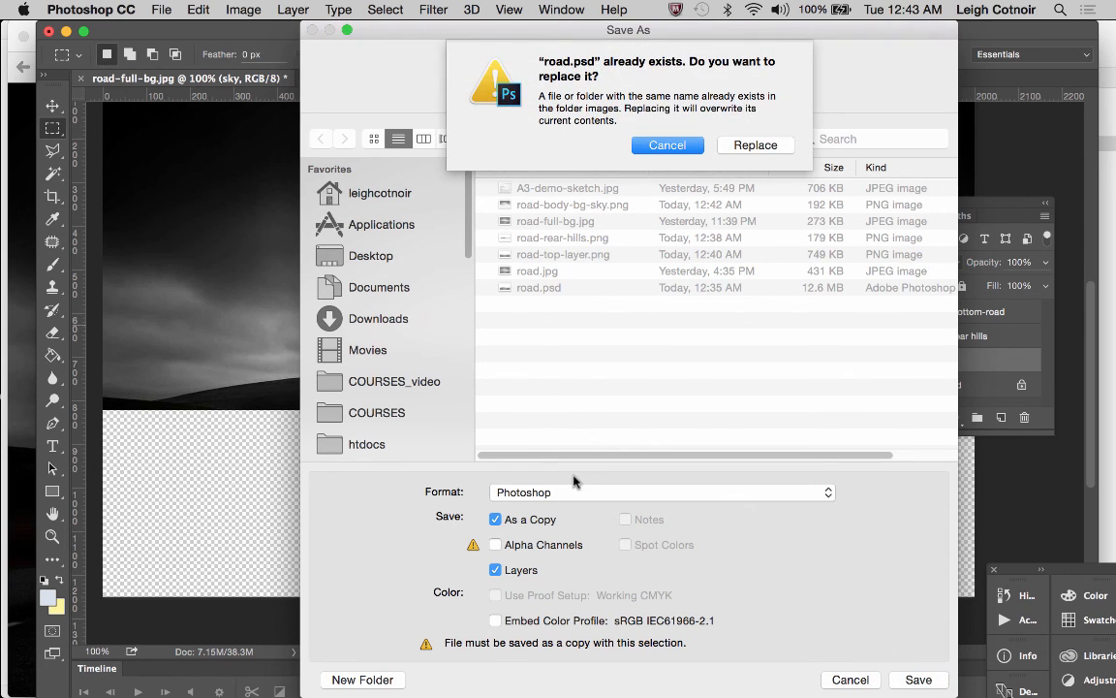
click(667, 145)
click(495, 544)
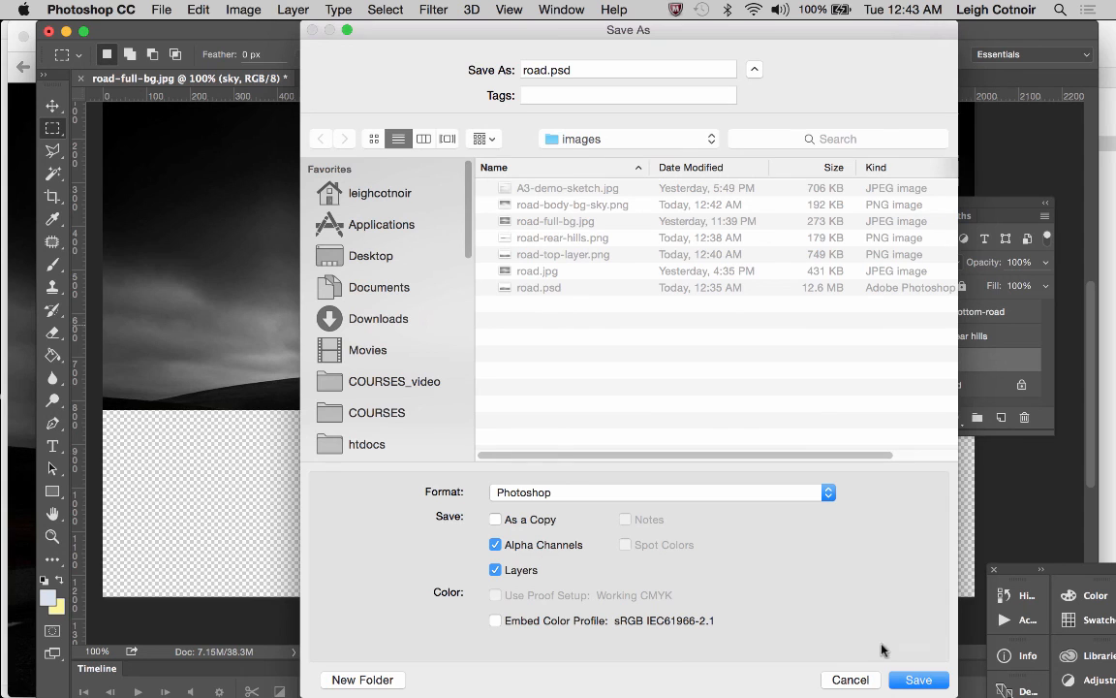
click(930, 684)
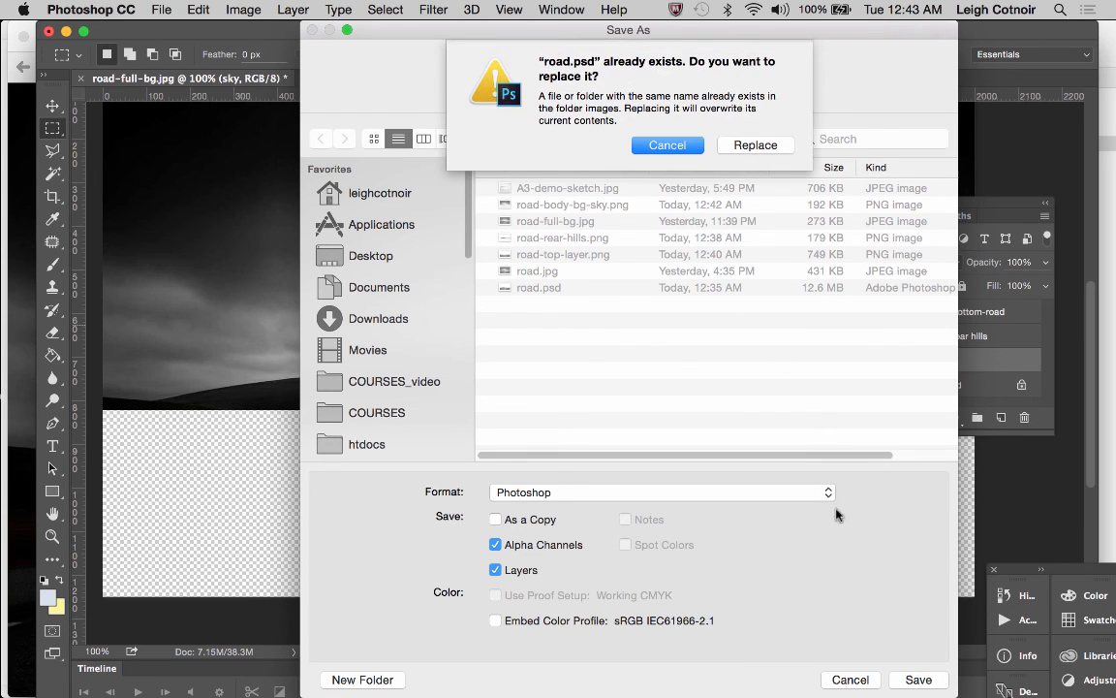
click(757, 146)
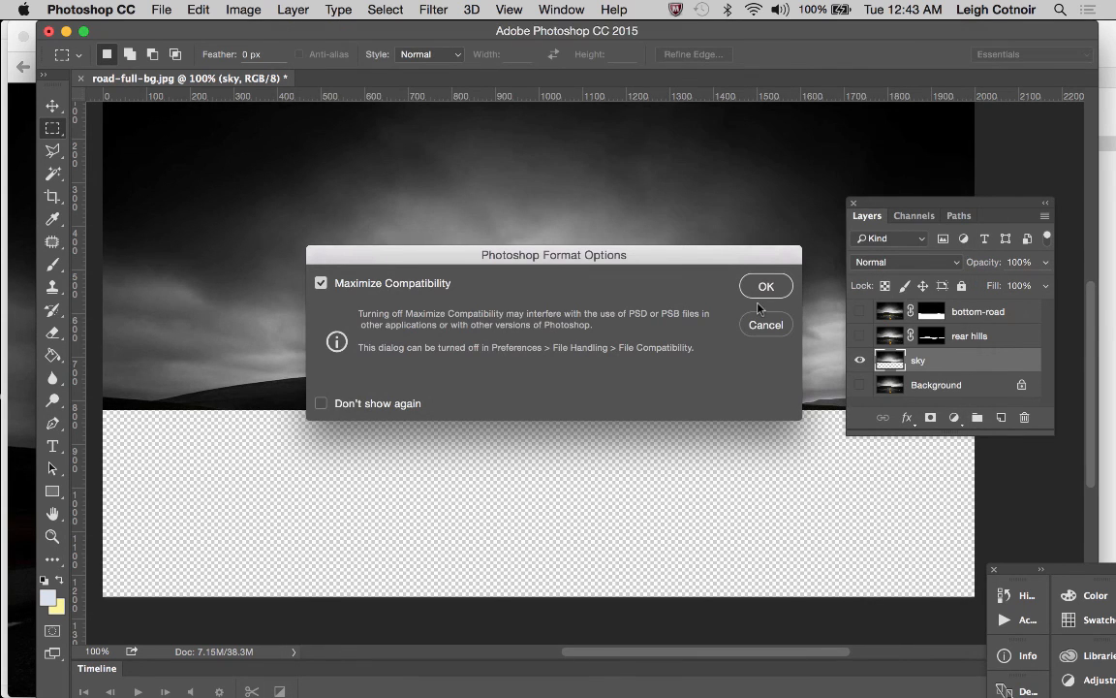
click(767, 285)
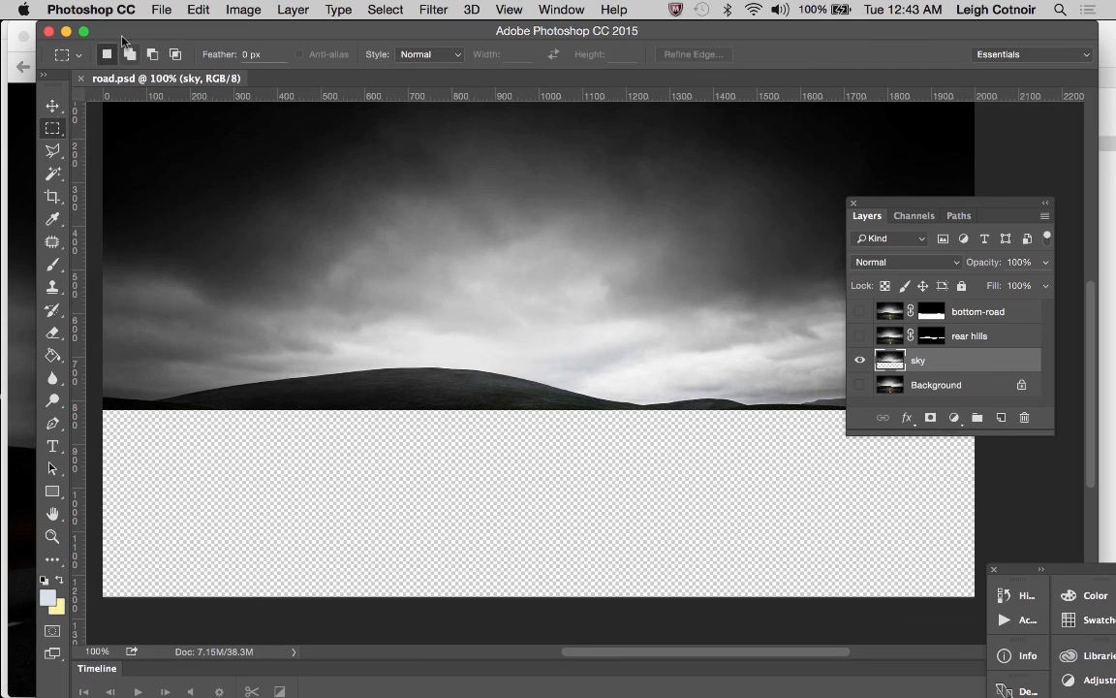